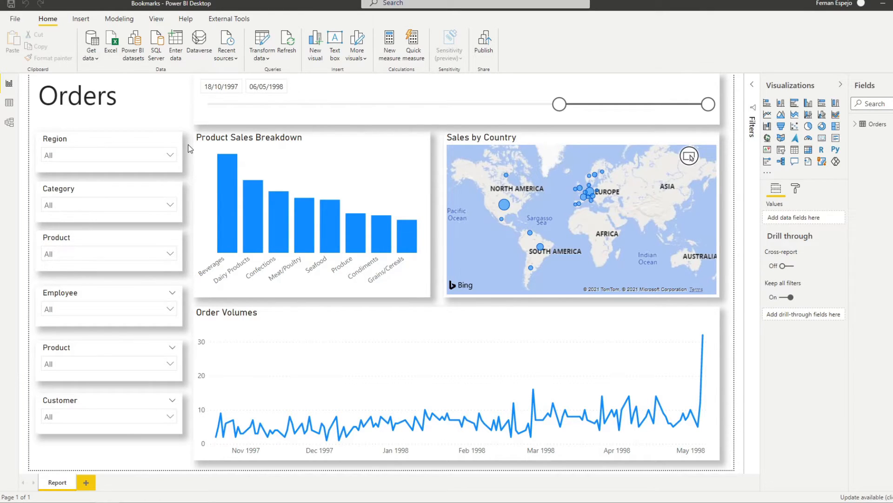
# Filter the report to the regions AK, BC, CA and Co. Cork in the Region slicer.
pyautogui.click(167, 160)
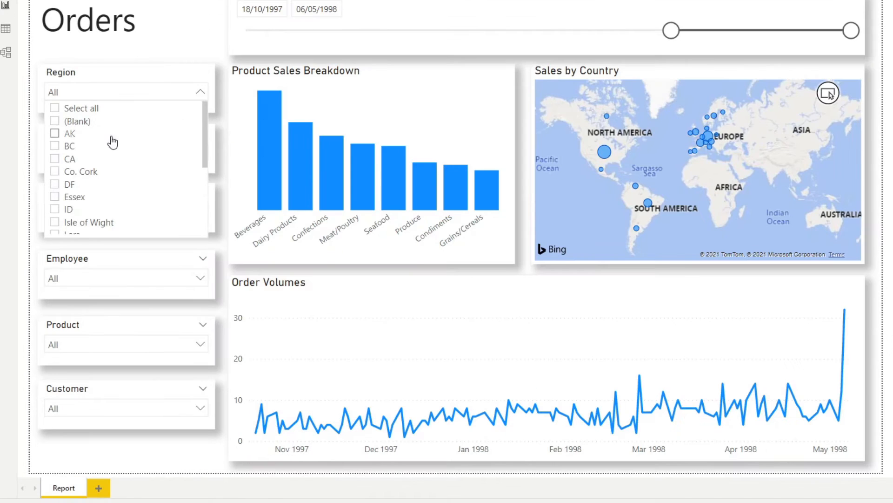
pyautogui.click(76, 137)
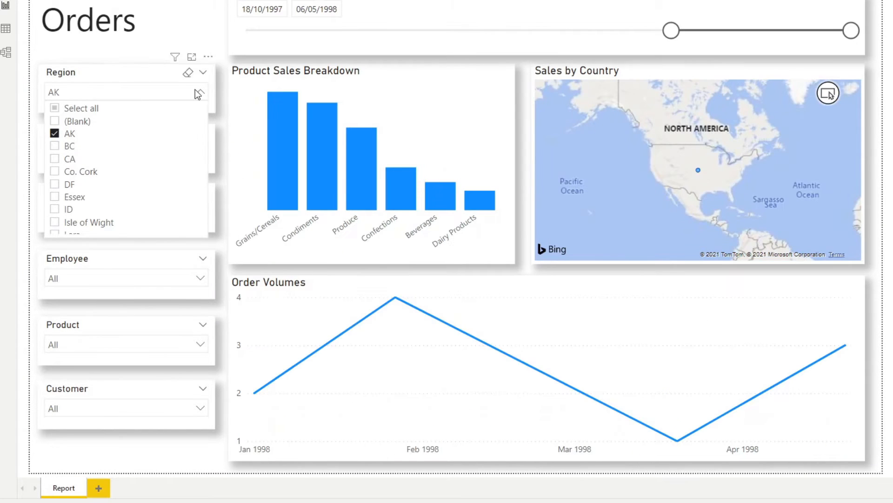
pyautogui.click(78, 148)
pyautogui.click(74, 160)
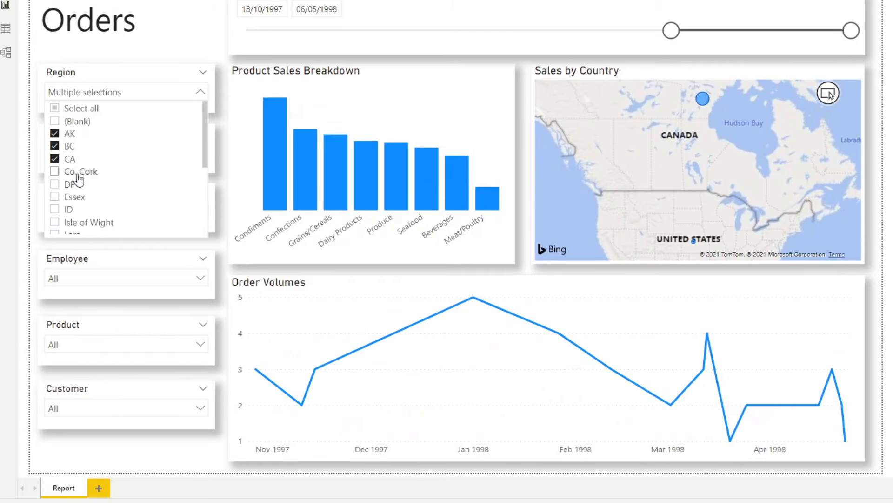
pyautogui.click(76, 172)
pyautogui.click(221, 124)
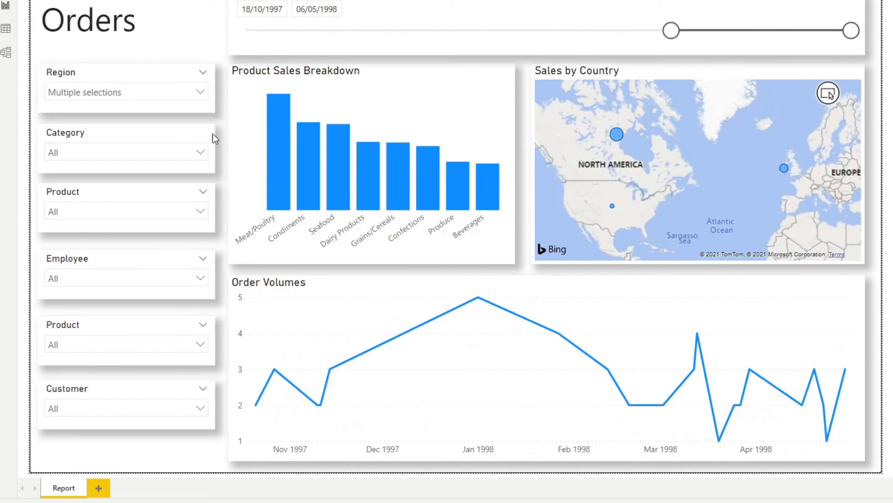
# Filter the Category slicer to Beverages, Condiments and Confections.
pyautogui.click(180, 153)
pyautogui.click(95, 182)
pyautogui.click(83, 193)
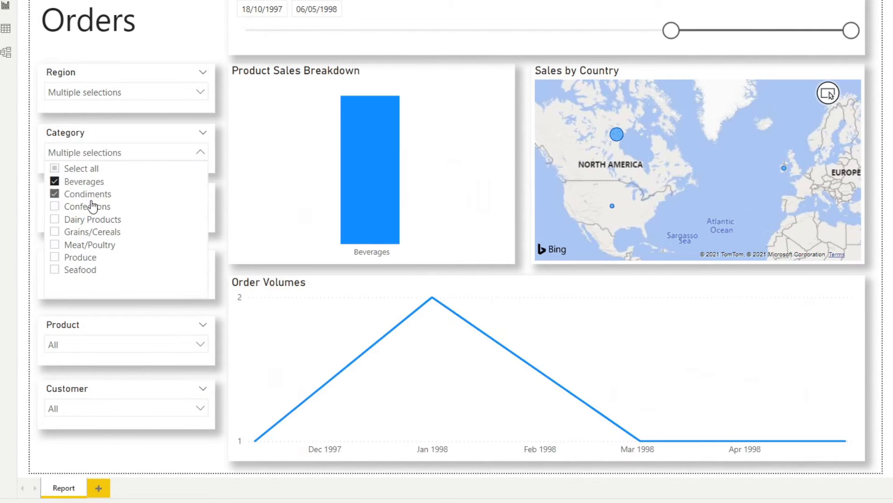
pyautogui.click(222, 182)
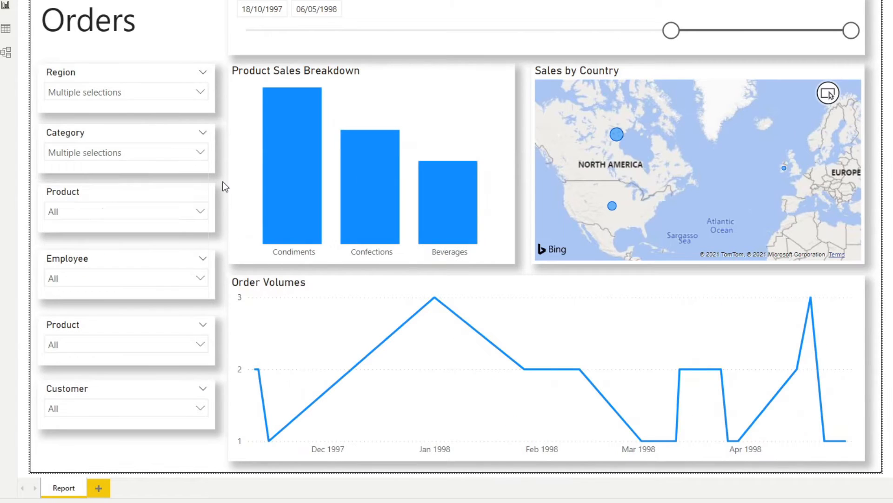
# In the Product slicer below Category, select all products except Grandma's Boysenberry Spread, Guaraná Fantástica and Gula Malacca.
pyautogui.click(131, 216)
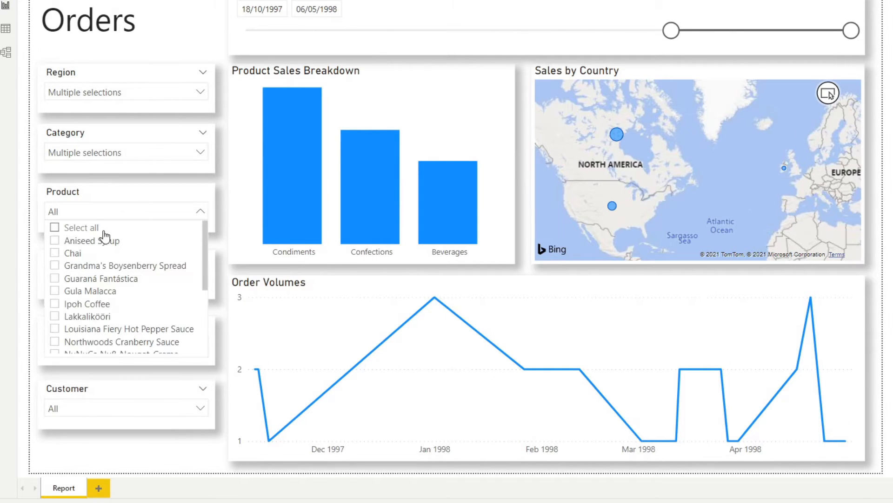
pyautogui.click(98, 230)
pyautogui.click(99, 267)
pyautogui.click(95, 279)
pyautogui.click(93, 292)
pyautogui.click(217, 236)
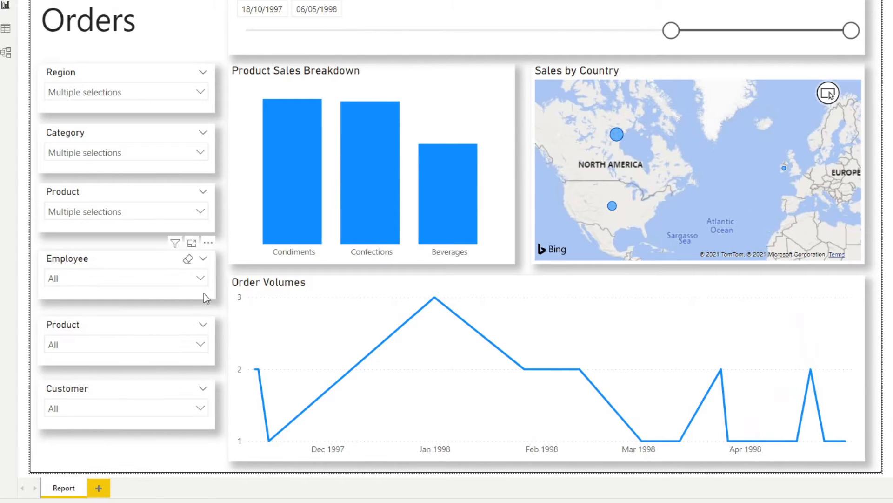
# Select every customer except Let's Stop N Shop in the Customer slicer.
pyautogui.click(182, 405)
pyautogui.click(97, 281)
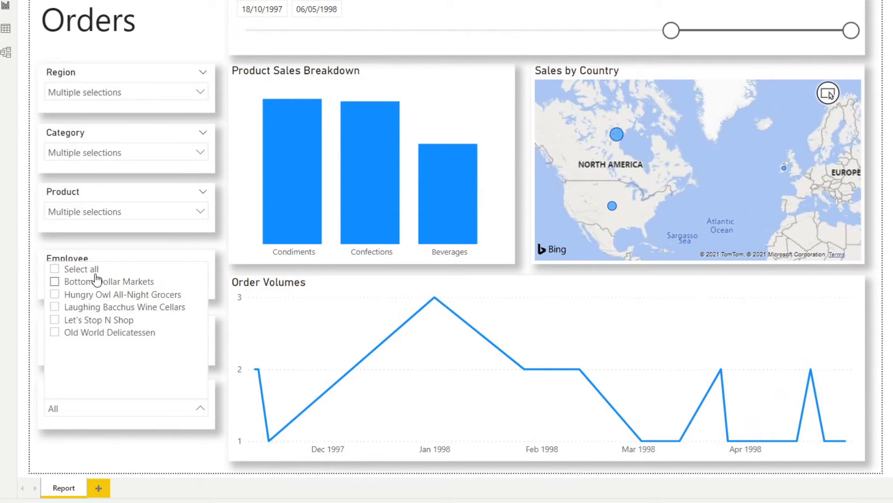
pyautogui.click(94, 269)
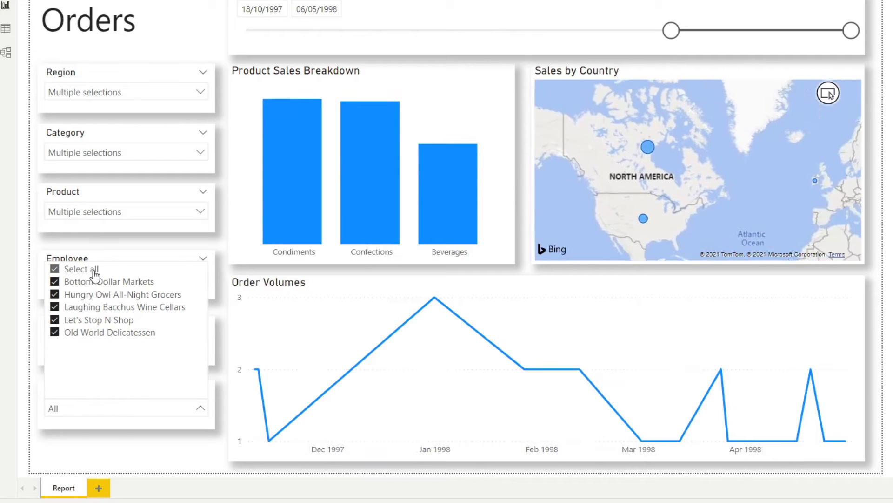
pyautogui.click(128, 320)
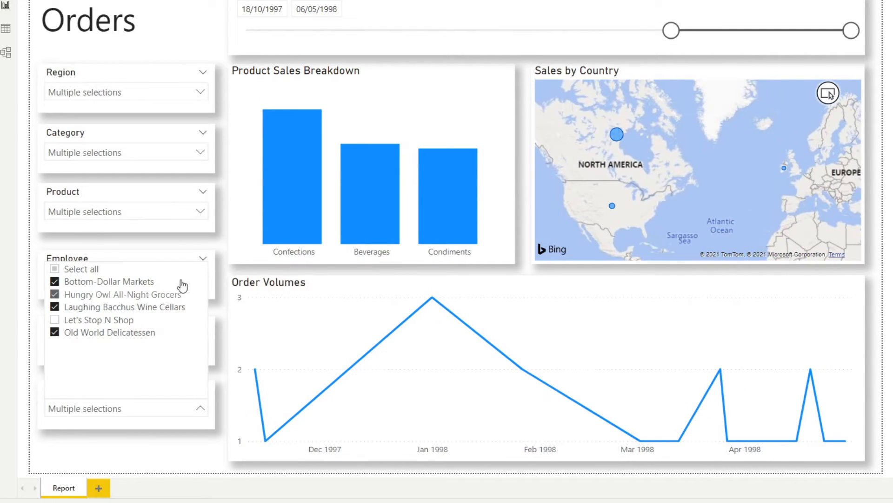
pyautogui.click(219, 246)
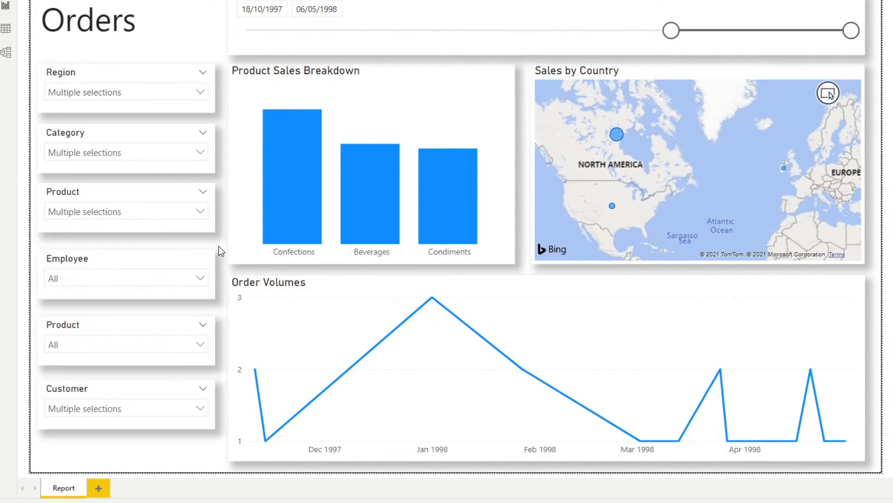
# In the Product slicer above Customer, select everything except Hungry Owl All-Night Grocers and Laughing Bacchus Wine Cellars.
pyautogui.click(127, 343)
pyautogui.click(93, 205)
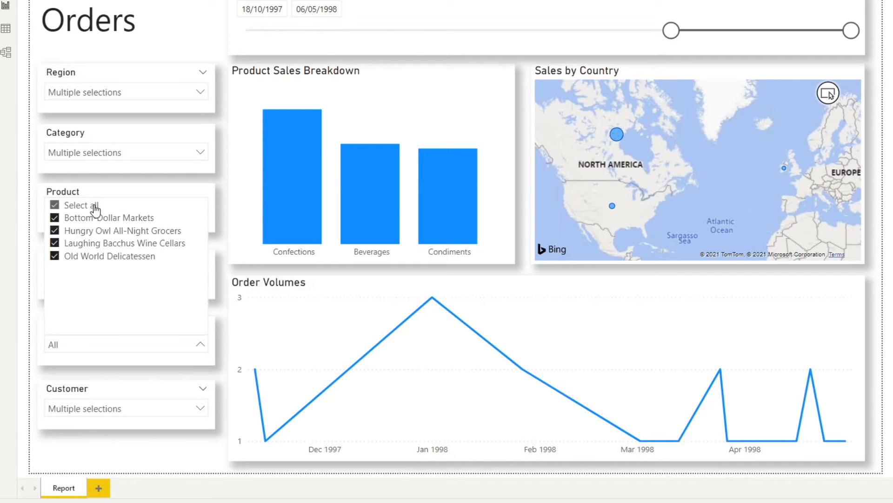
pyautogui.click(128, 230)
pyautogui.click(130, 243)
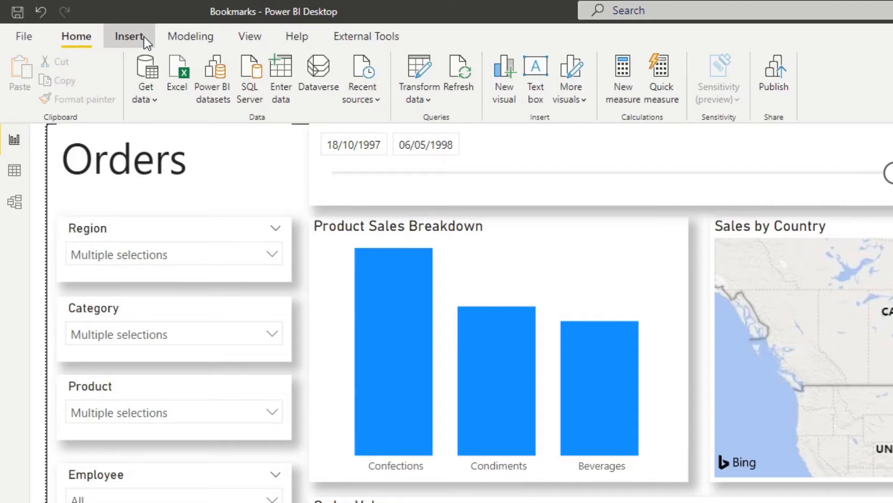
# Show the report's bookmarks and add a bookmark that captures the current filter selections.
pyautogui.click(89, 19)
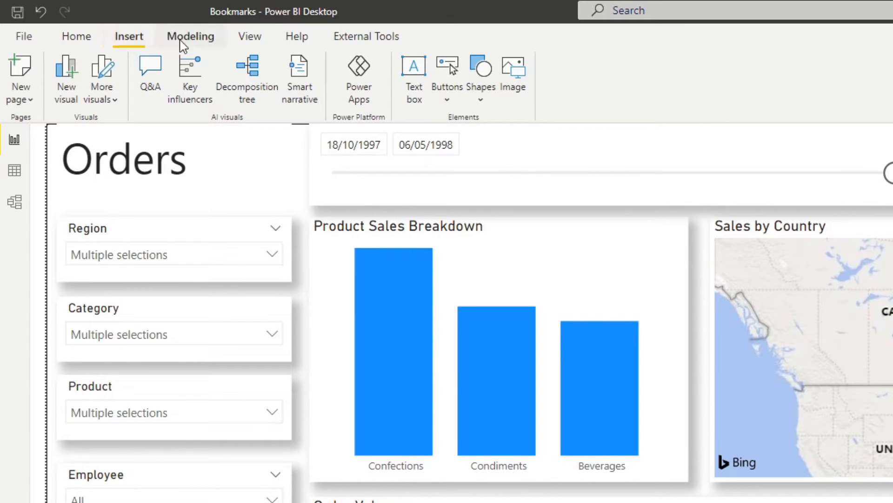
pyautogui.click(240, 42)
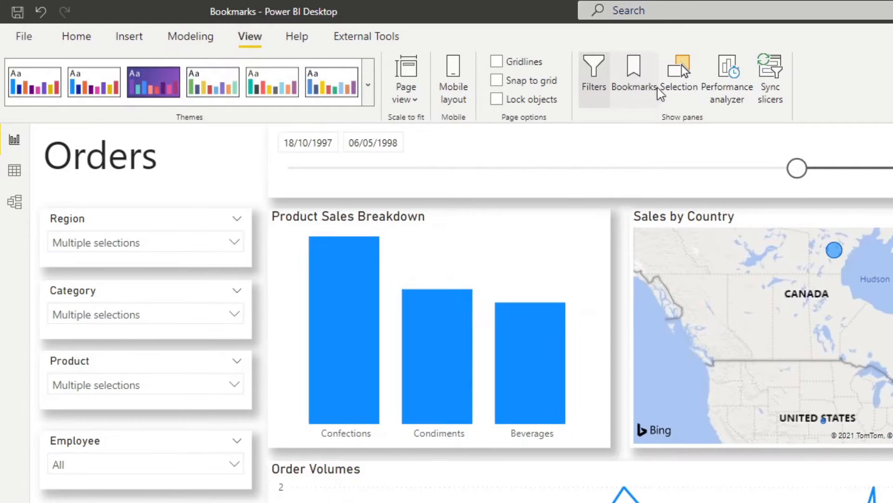
pyautogui.click(635, 85)
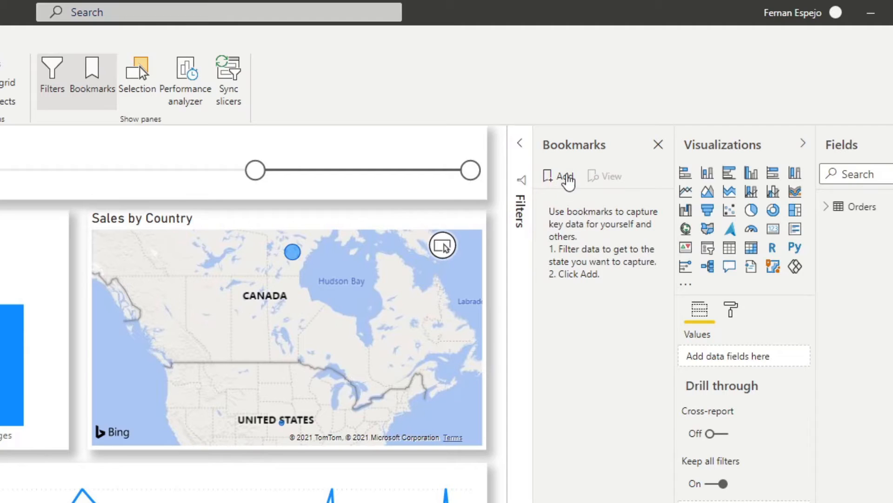
pyautogui.click(565, 179)
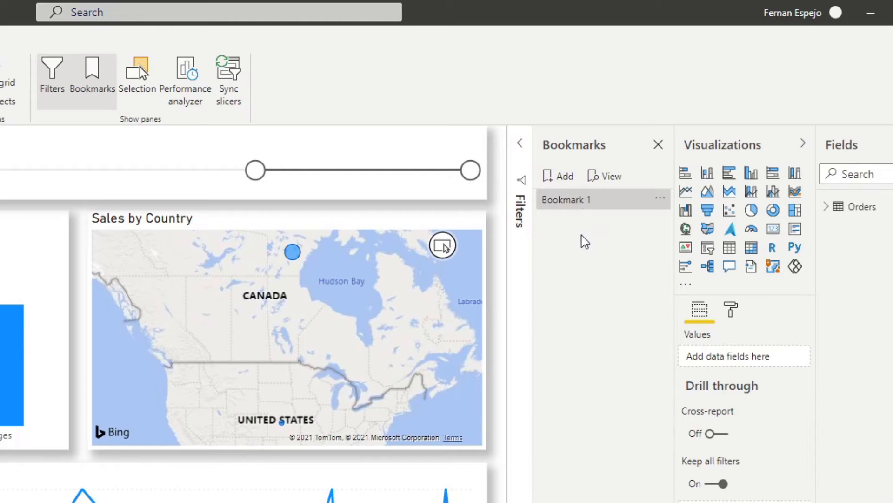
# Rename the new bookmark to "Client 1 Slice".
pyautogui.click(584, 215)
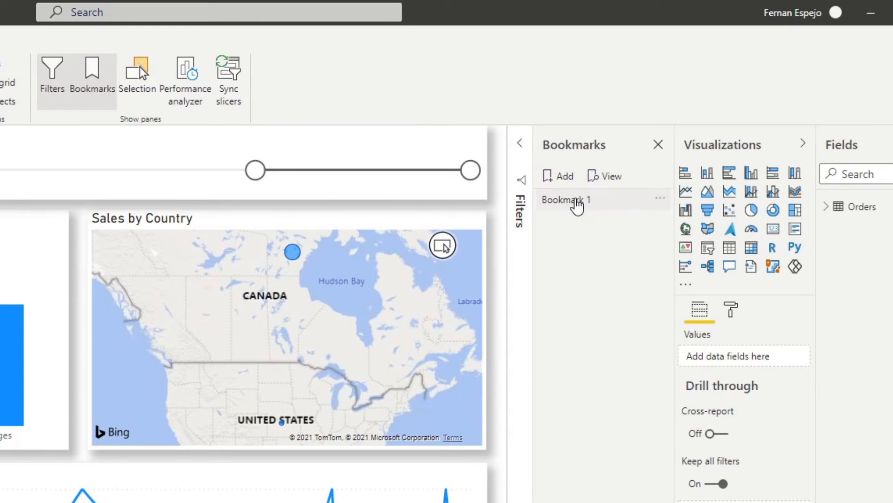
pyautogui.rightClick(576, 202)
pyautogui.click(600, 228)
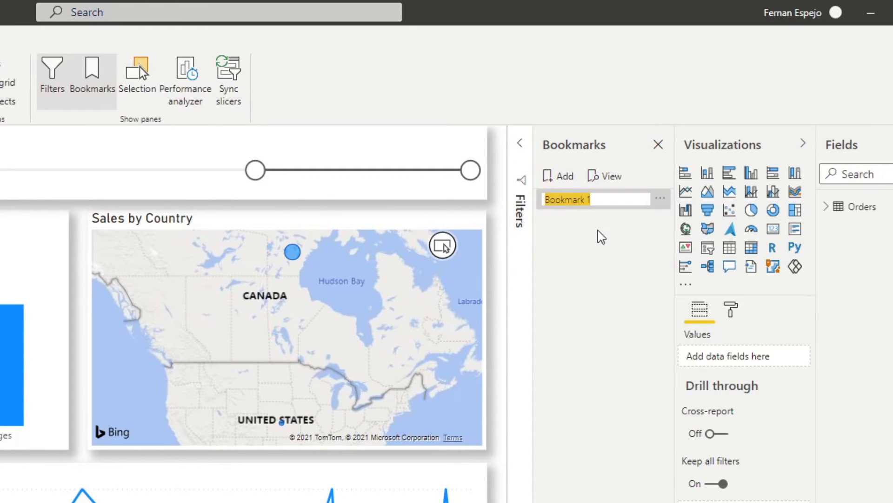
pyautogui.write('Client 1 Sl')
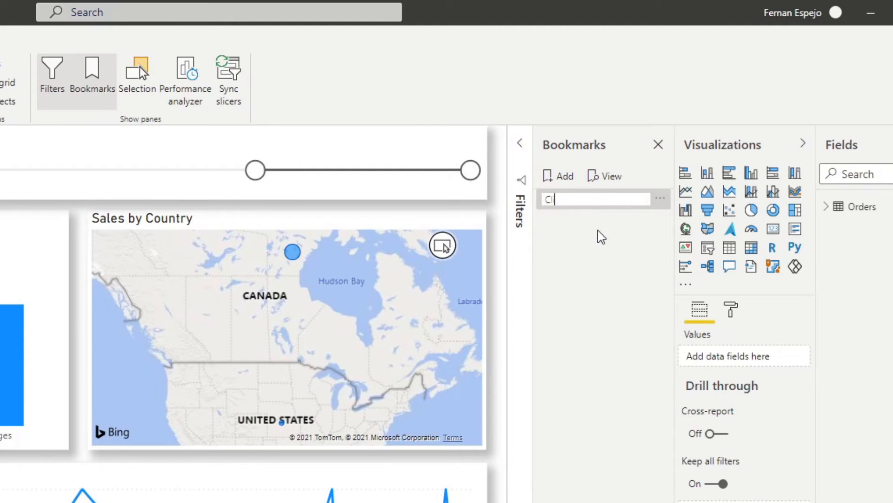
pyautogui.write('ice')
pyautogui.press('Return')
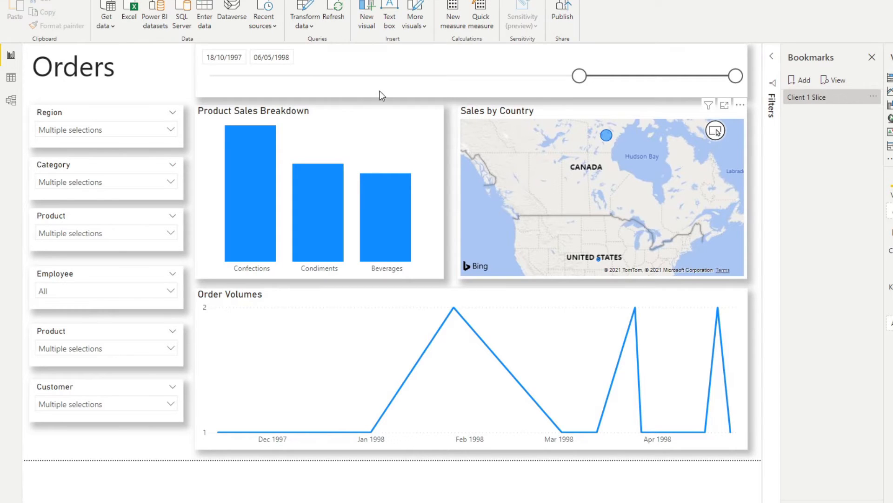
# Move the date range's start to 06/09/1996 and clear the Region, Category, Customer and both Product slicers.
pyautogui.moveTo(580, 75); pyautogui.dragTo(262, 79)
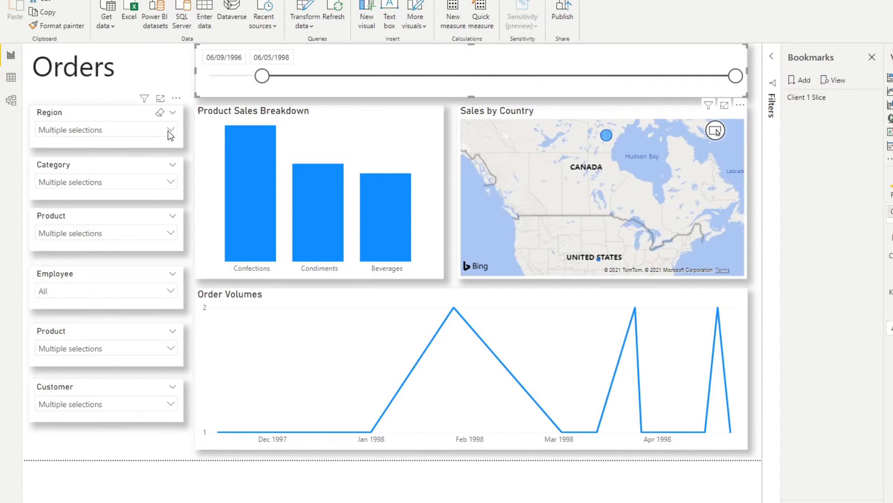
pyautogui.click(159, 112)
pyautogui.click(159, 165)
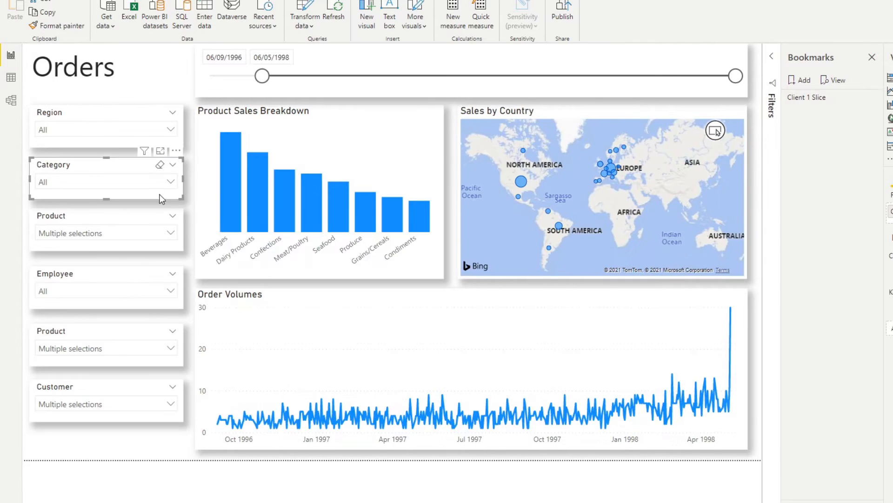
pyautogui.click(160, 215)
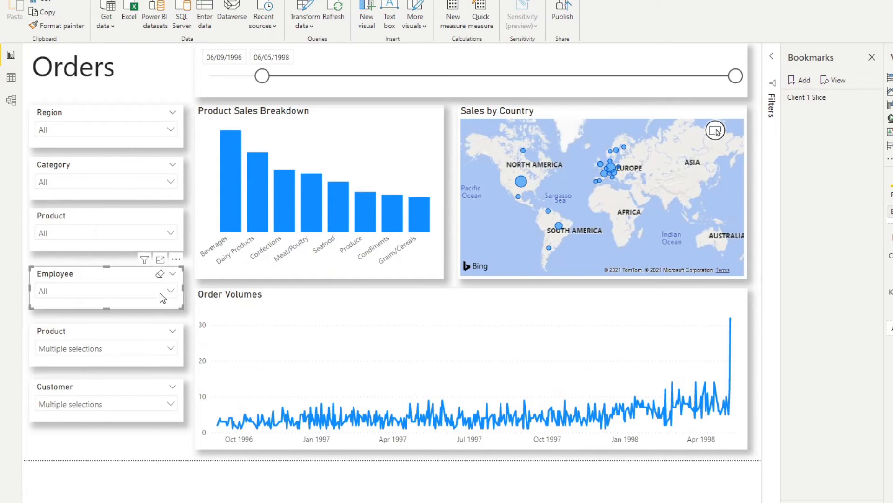
pyautogui.click(160, 330)
pyautogui.click(159, 386)
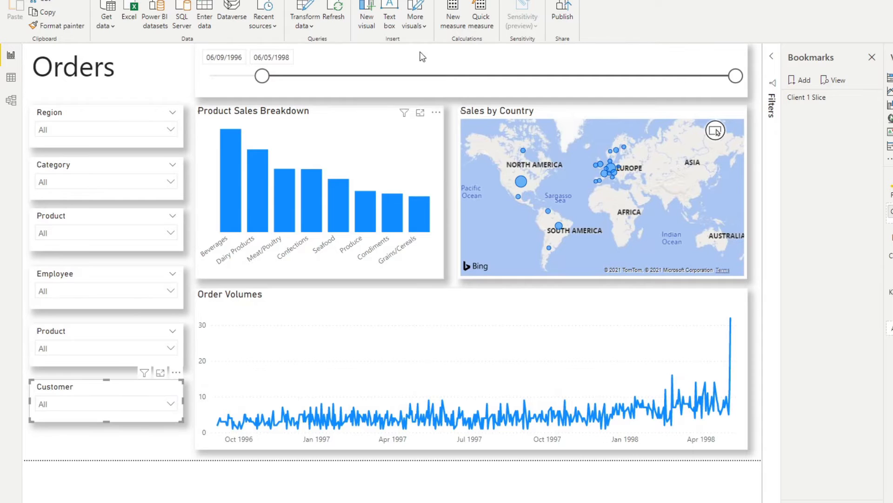
# Set the date slicer to the range 04/07/1996 to 05/02/1997.
pyautogui.moveTo(736, 75)
pyautogui.mouseDown()
pyautogui.moveTo(613, 108)
pyautogui.moveTo(472, 89)
pyautogui.mouseUp()
pyautogui.moveTo(261, 77); pyautogui.dragTo(211, 86)
pyautogui.moveTo(473, 88); pyautogui.dragTo(375, 89)
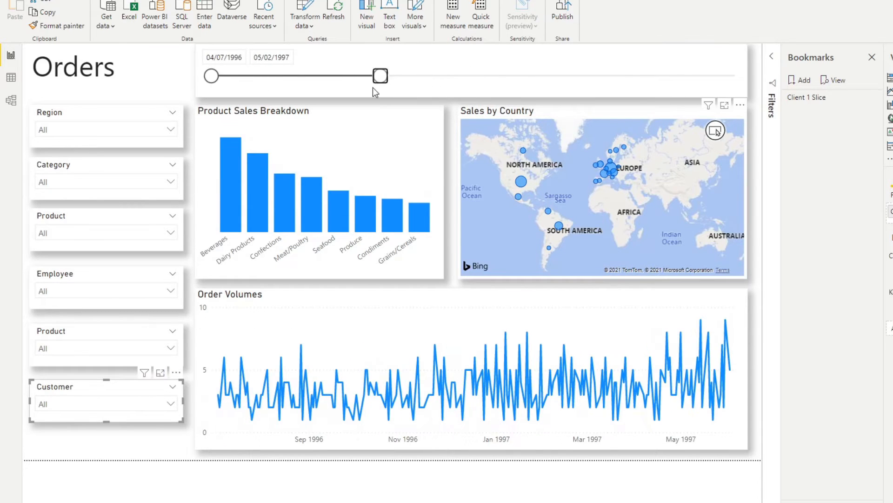
pyautogui.click(96, 444)
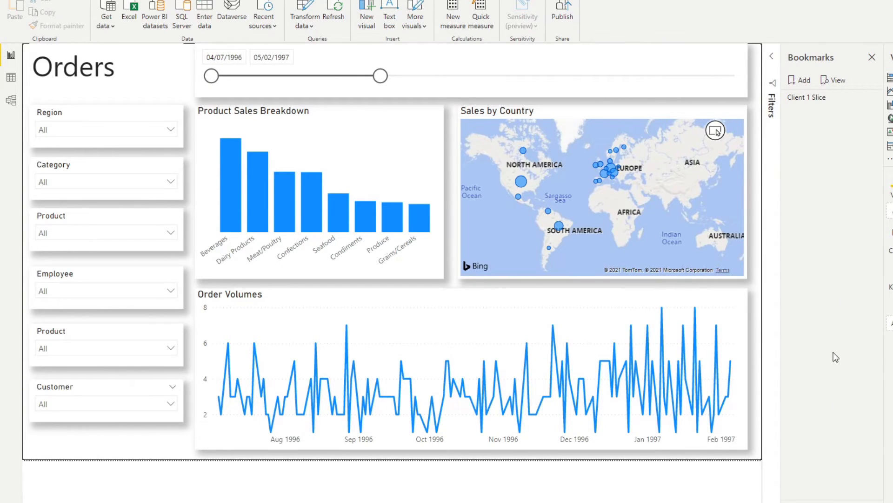
# Apply the Client 1 Slice bookmark and check which regions it selects in the Region slicer.
pyautogui.click(814, 104)
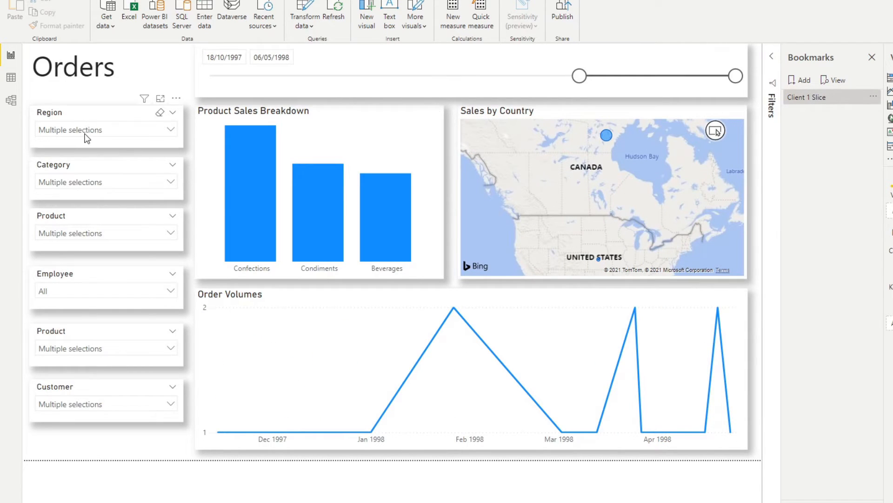
pyautogui.click(123, 131)
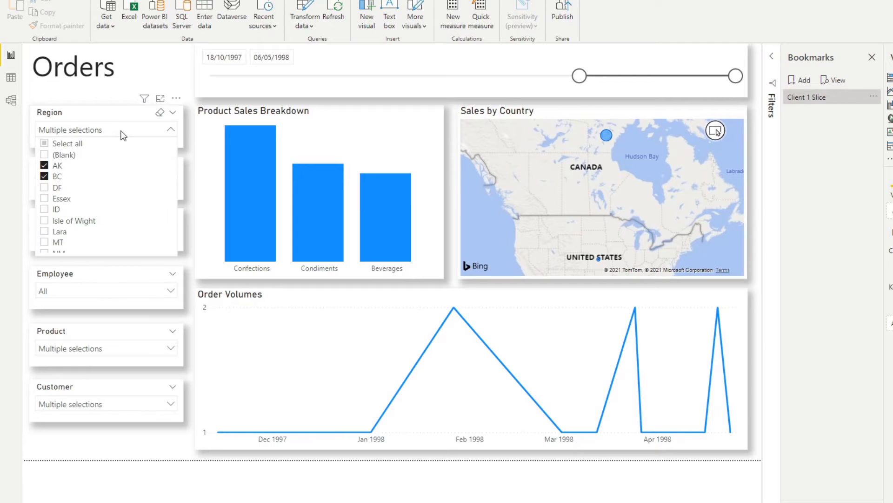
pyautogui.click(123, 133)
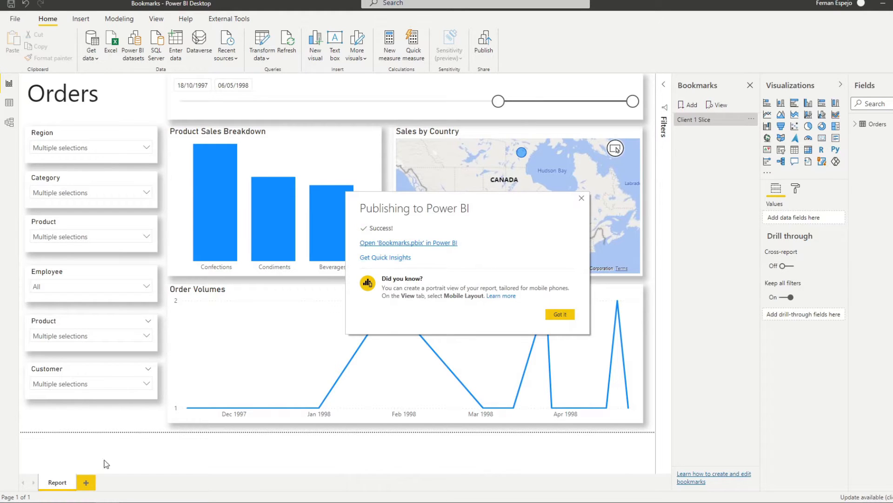
# Switch to the published Bookmarks report in Chrome and show more bookmarks there.
pyautogui.moveTo(59, 500)
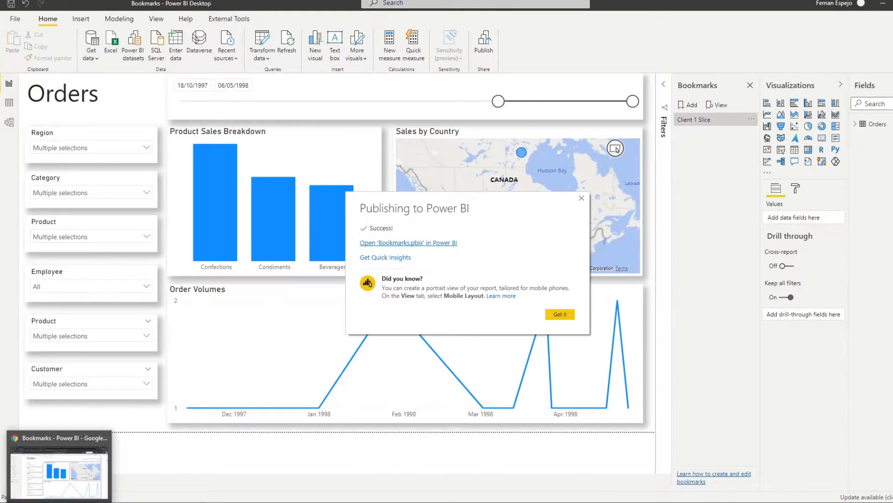
pyautogui.click(93, 488)
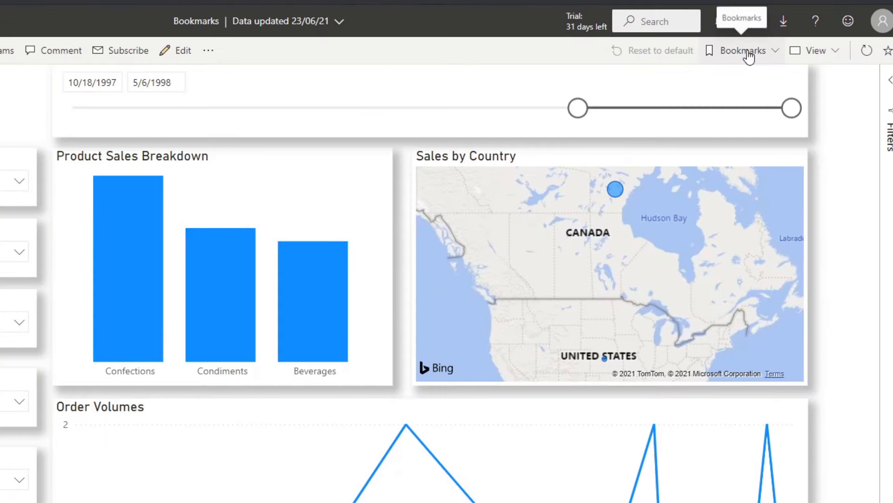
pyautogui.click(826, 82)
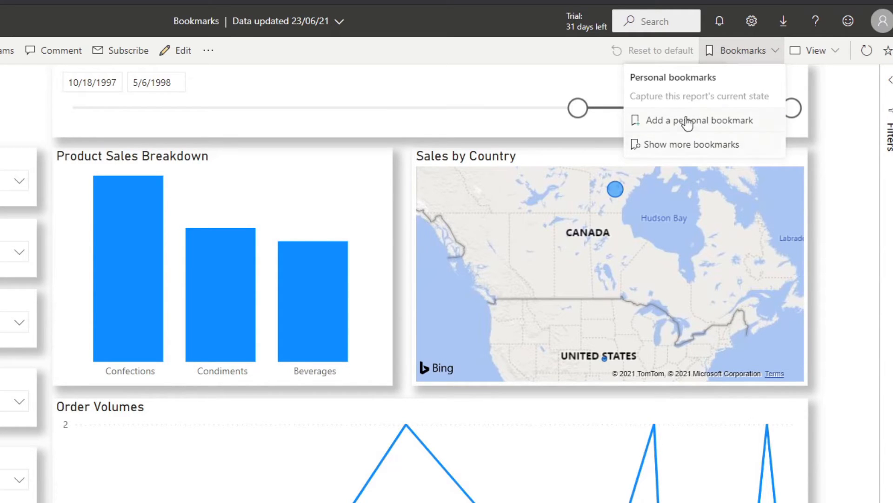
pyautogui.click(688, 145)
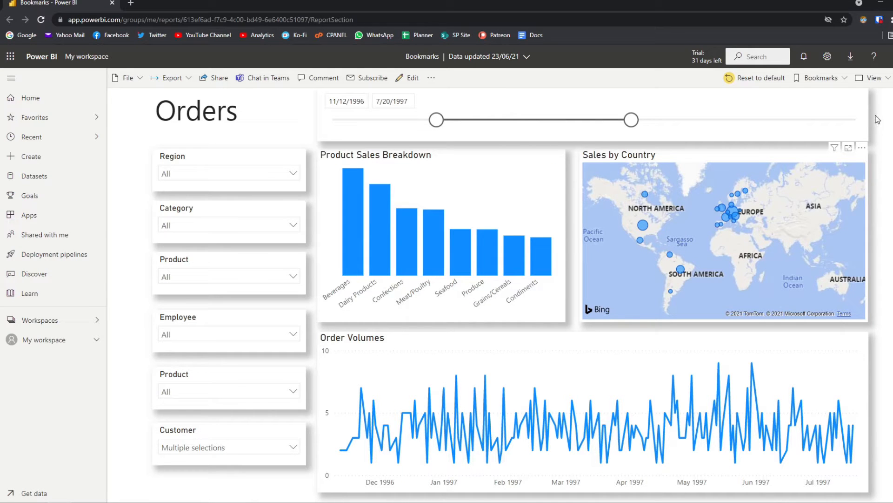
# Set the date slicer to 5/16/1997 through 5/6/1998 and select the region listed directly below AK in the Region slicer.
pyautogui.moveTo(631, 119); pyautogui.dragTo(856, 120)
pyautogui.moveTo(432, 119); pyautogui.dragTo(580, 120)
pyautogui.click(194, 173)
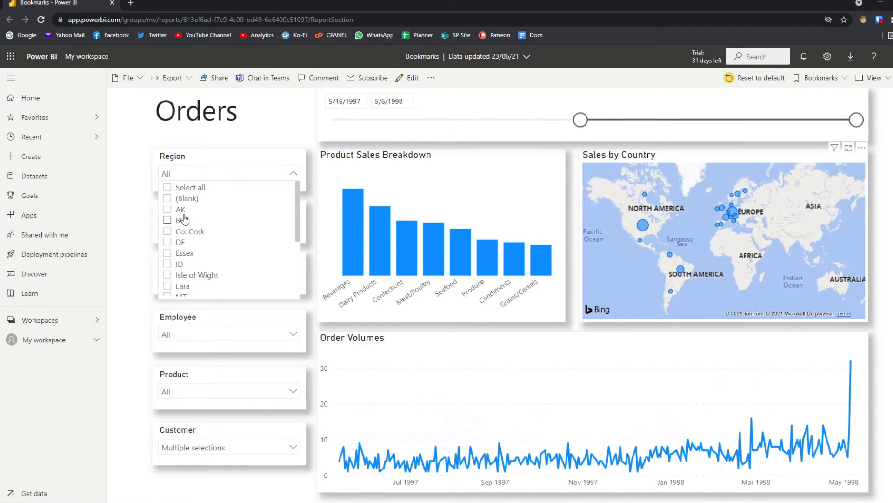
pyautogui.click(184, 219)
# Save the report's current state as a personal bookmark named My view and make it the default view.
pyautogui.click(847, 84)
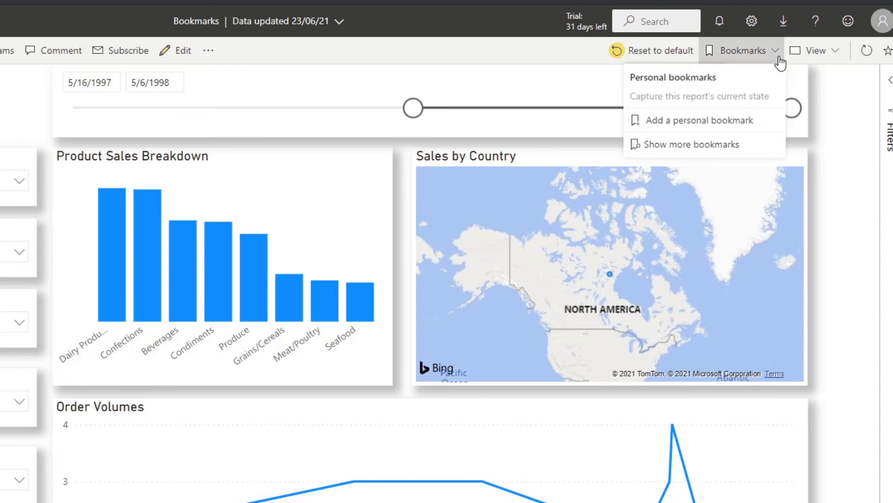
pyautogui.click(700, 122)
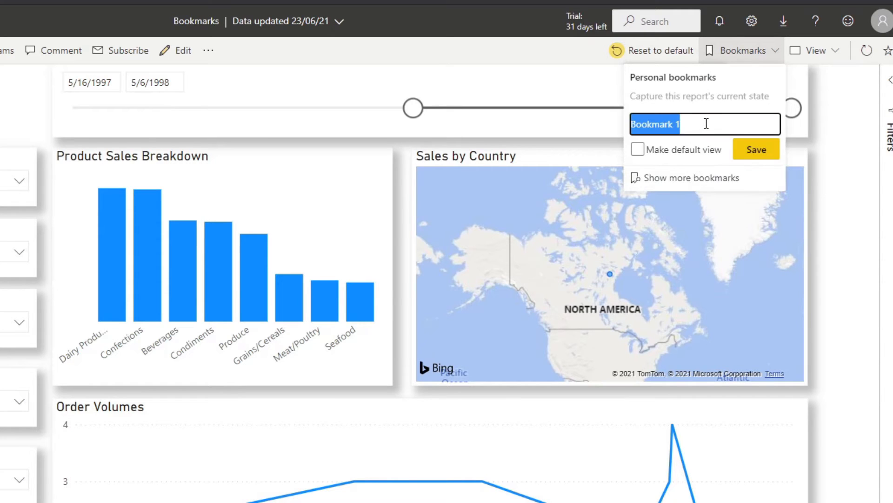
pyautogui.write('My view')
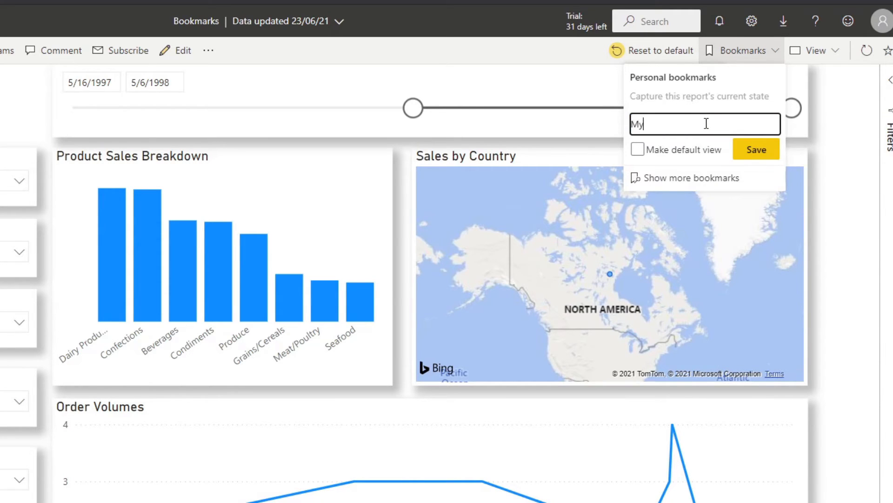
pyautogui.click(698, 152)
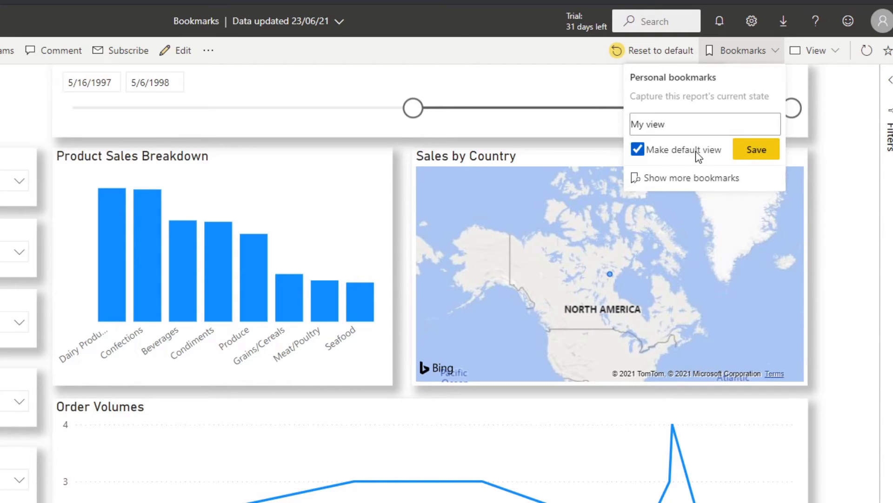
pyautogui.click(755, 155)
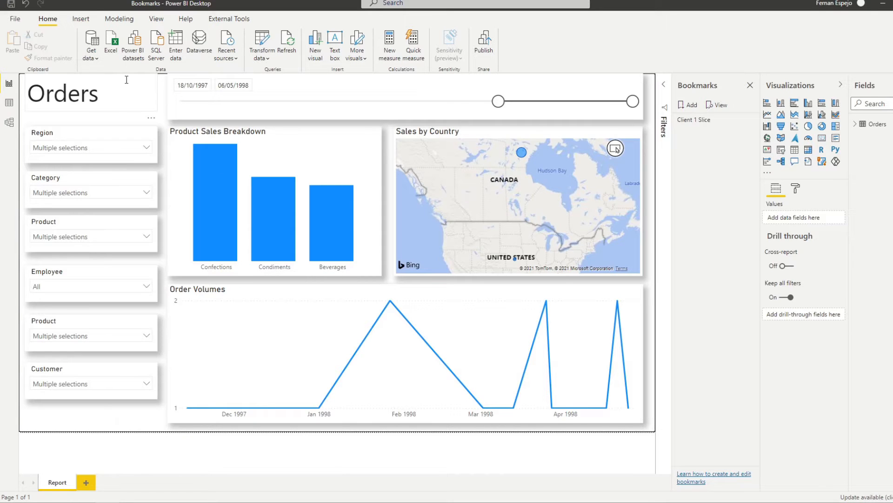
# Switch to Power BI Desktop, insert a Reset button and place it just below the Customer slicer.
pyautogui.click(81, 19)
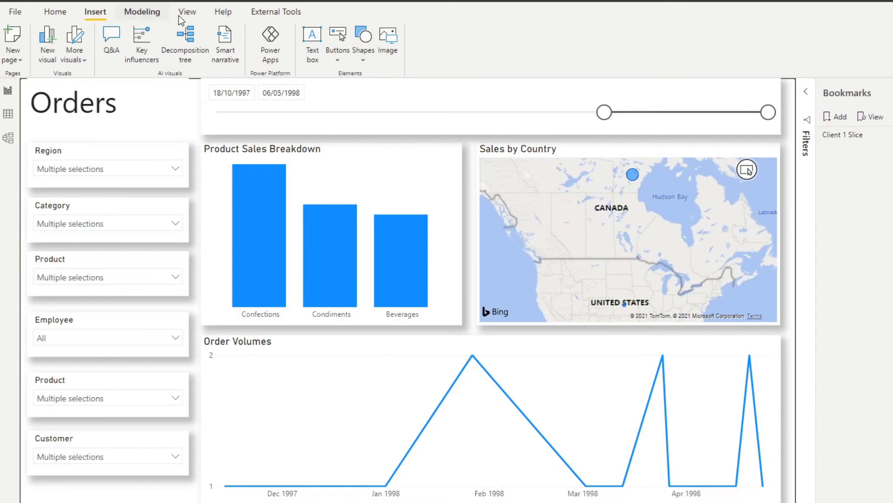
pyautogui.click(330, 46)
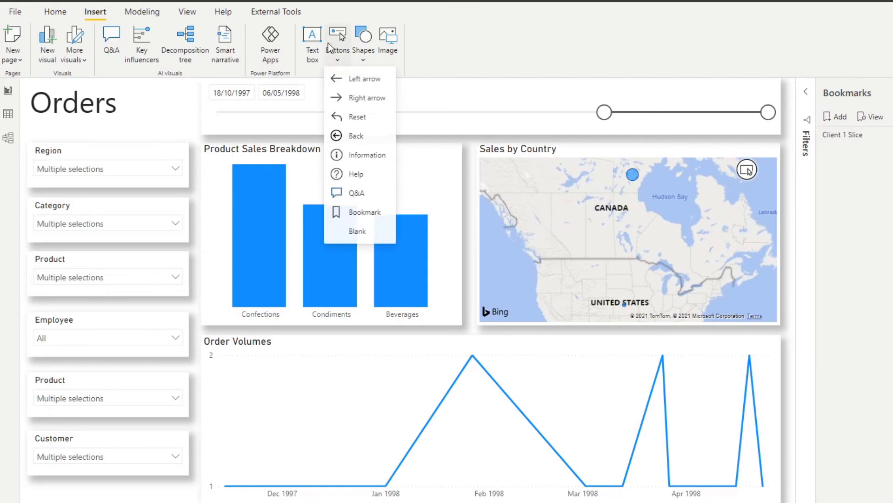
pyautogui.click(358, 117)
pyautogui.moveTo(31, 89); pyautogui.dragTo(53, 502)
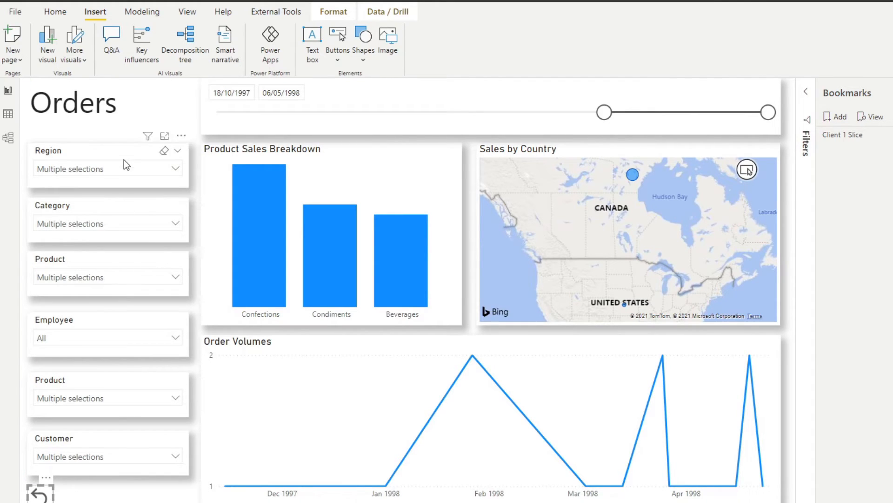
# Clear the Region, Category, Customer and both Product slicers and set the date range's start to 04/07/1996.
pyautogui.click(170, 150)
pyautogui.click(165, 150)
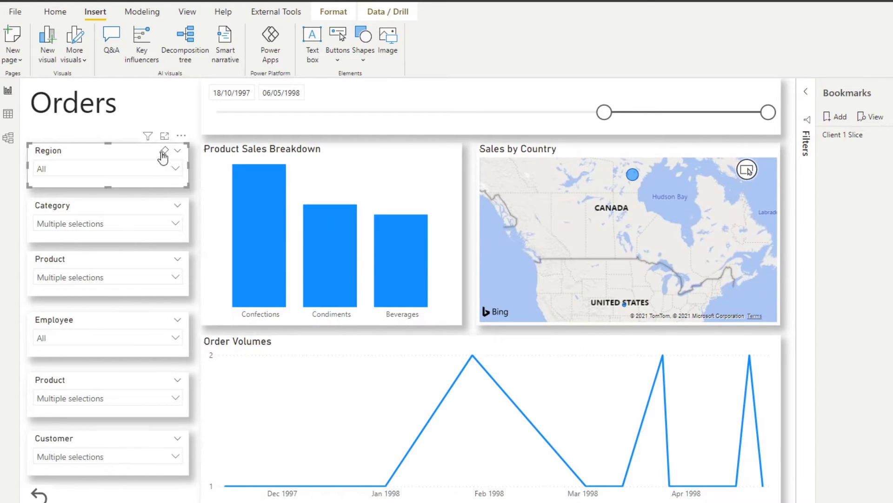
pyautogui.click(165, 207)
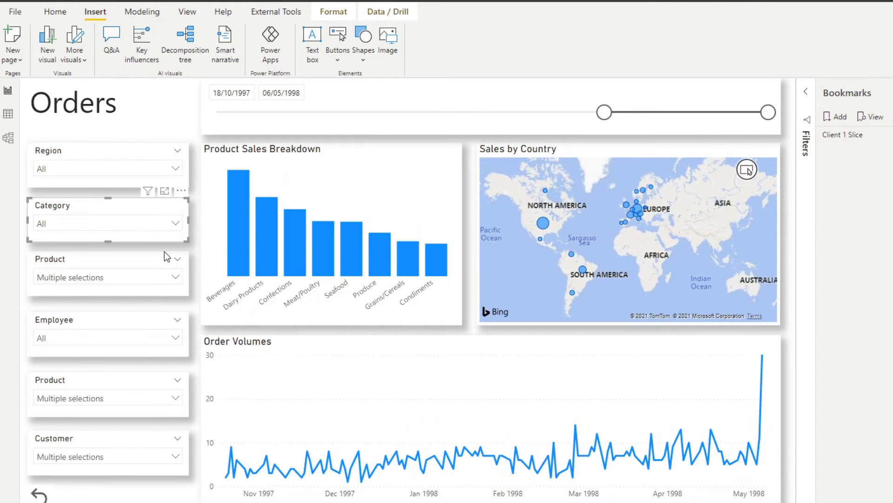
pyautogui.click(165, 258)
pyautogui.click(165, 321)
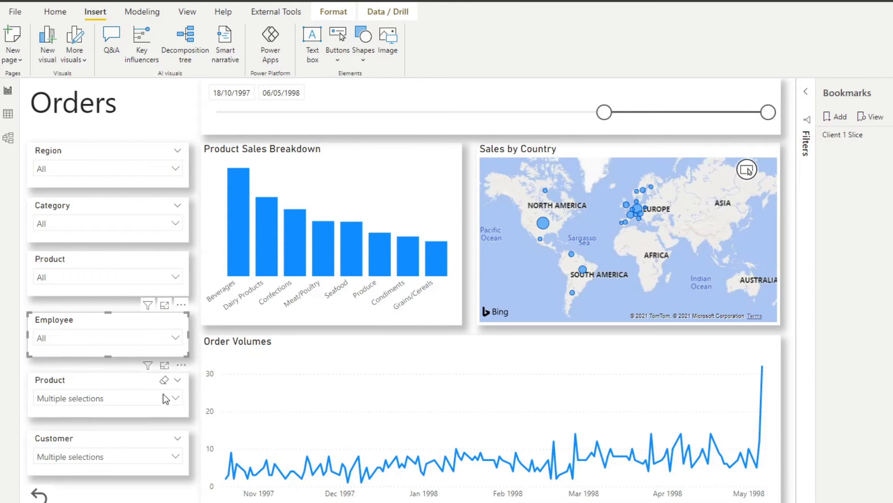
pyautogui.click(165, 379)
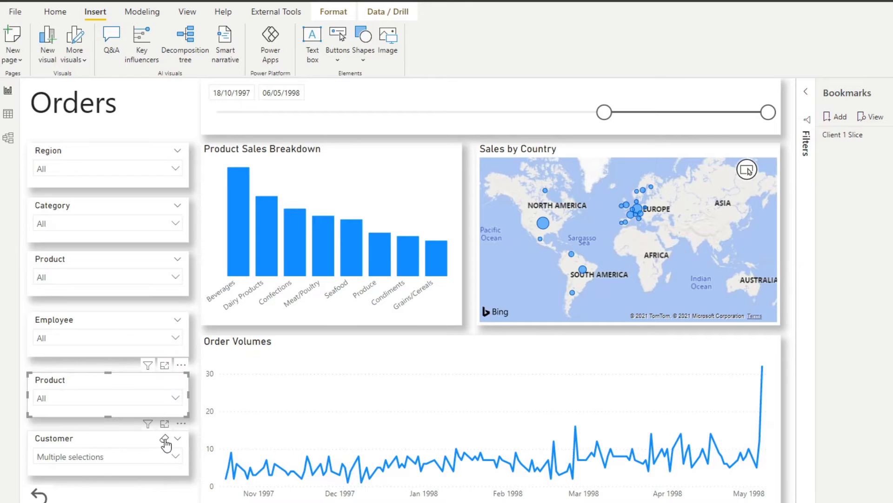
pyautogui.click(164, 437)
pyautogui.moveTo(589, 122); pyautogui.dragTo(124, 133)
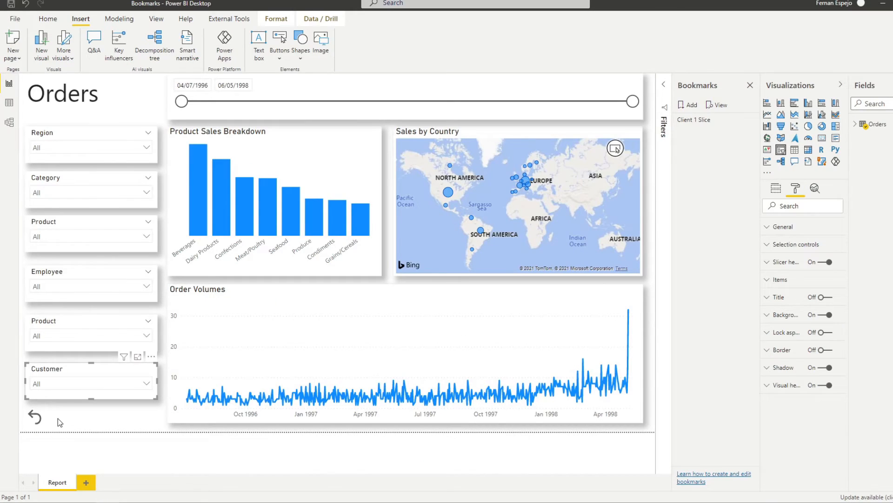
# Add a bookmark of the cleared slicer state and name it Reset Filters.
pyautogui.click(35, 417)
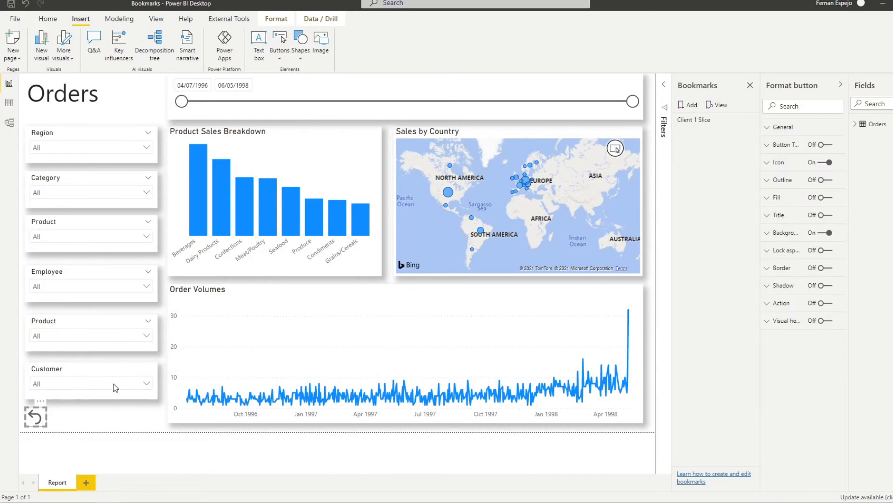
pyautogui.click(696, 106)
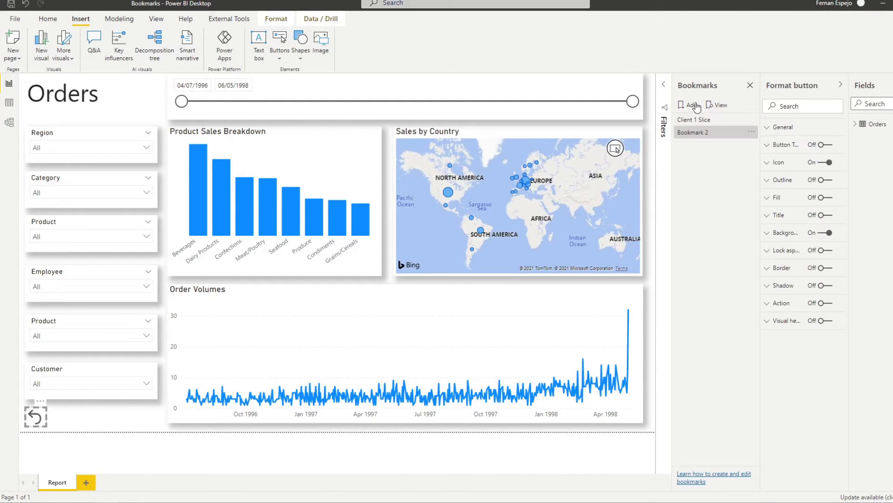
pyautogui.doubleClick(701, 131)
pyautogui.write('RE')
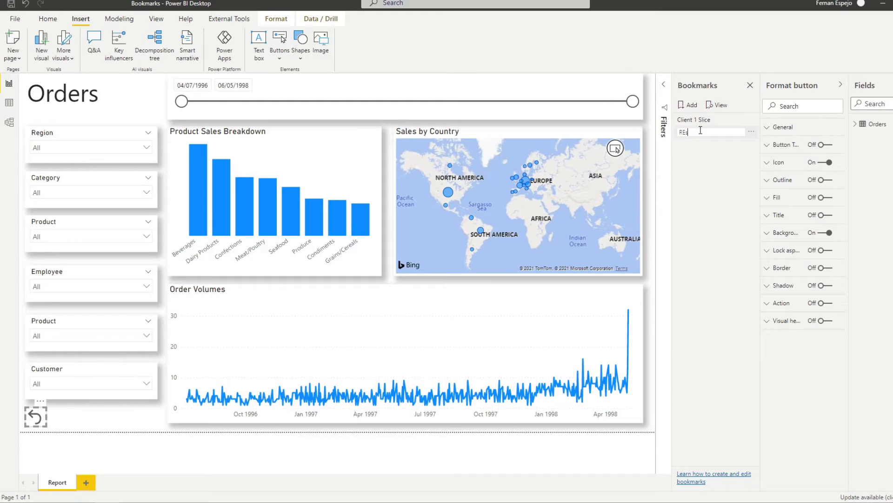
pyautogui.write('set Filters')
pyautogui.press('Return')
pyautogui.click(702, 134)
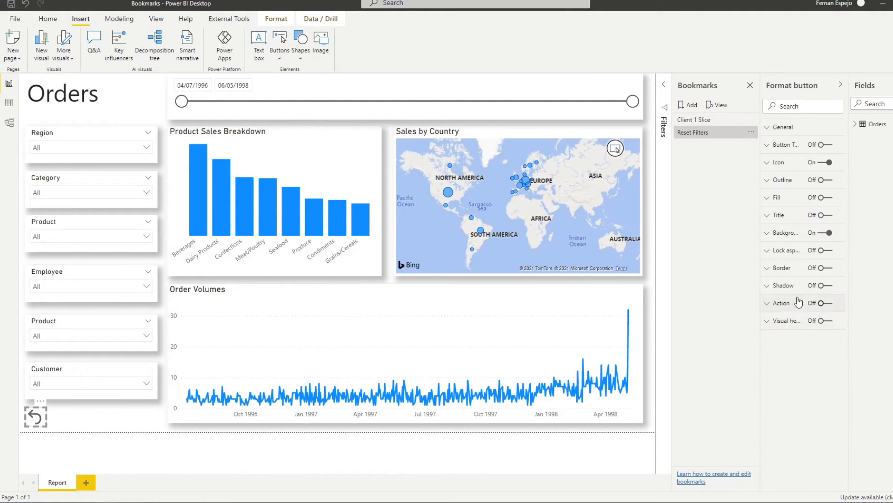
# Turn on the reset button's action, with type Bookmark and Reset Filters as the target bookmark.
pyautogui.click(81, 419)
pyautogui.click(35, 417)
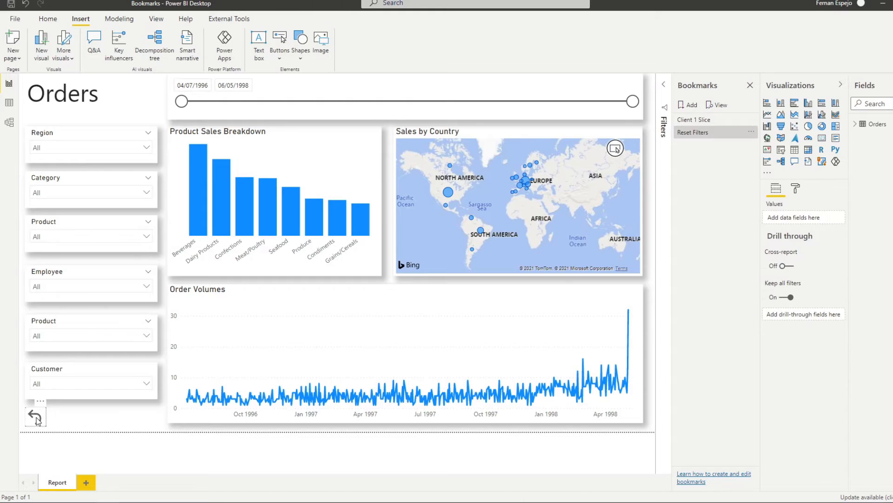
pyautogui.click(790, 303)
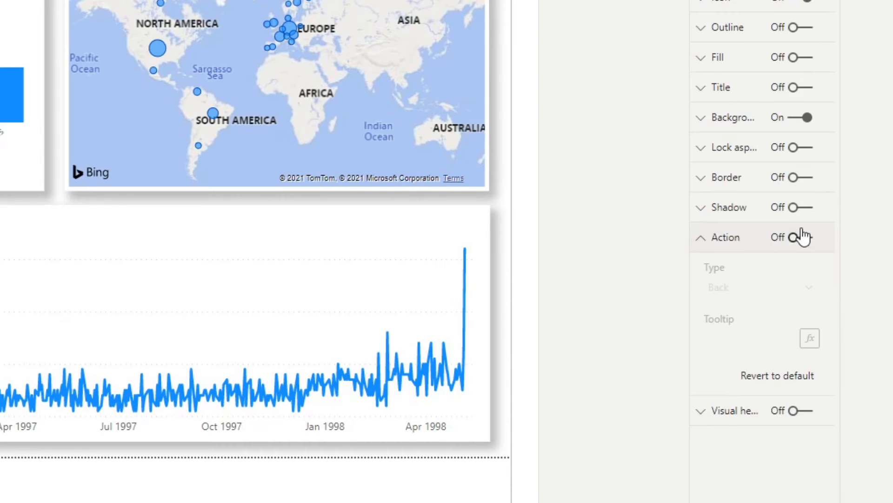
pyautogui.click(801, 239)
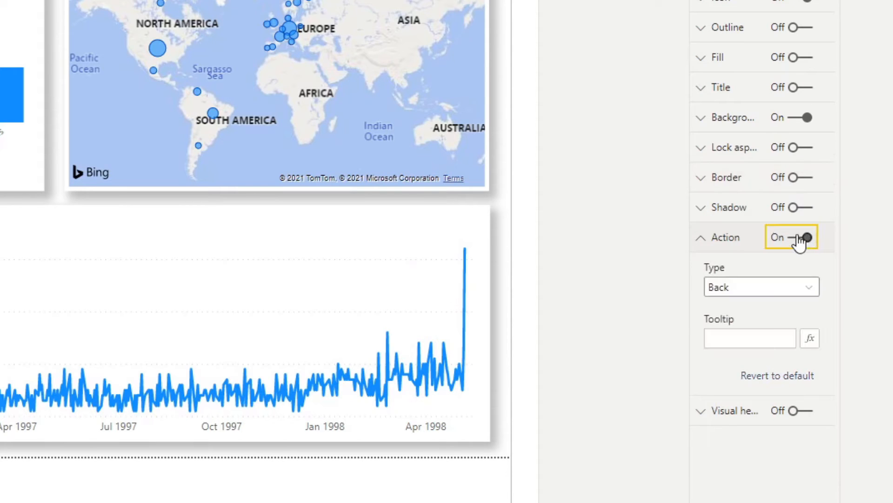
pyautogui.click(777, 288)
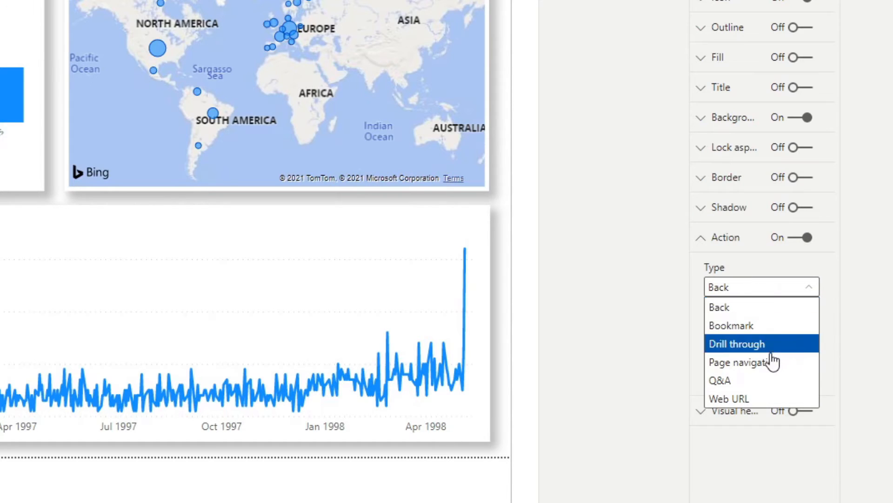
pyautogui.click(749, 325)
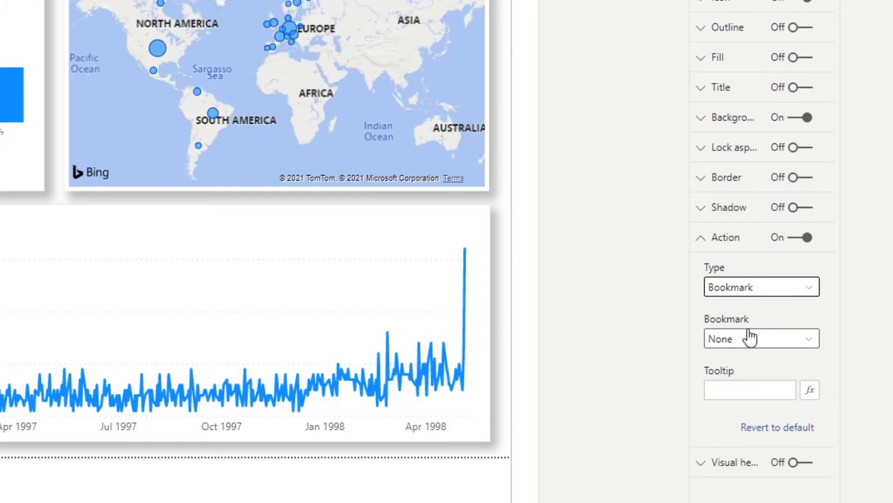
pyautogui.click(786, 346)
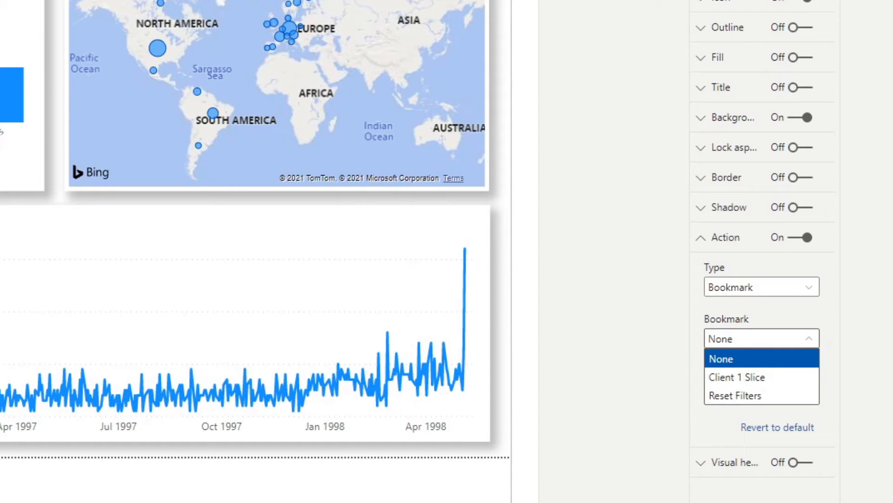
pyautogui.click(754, 396)
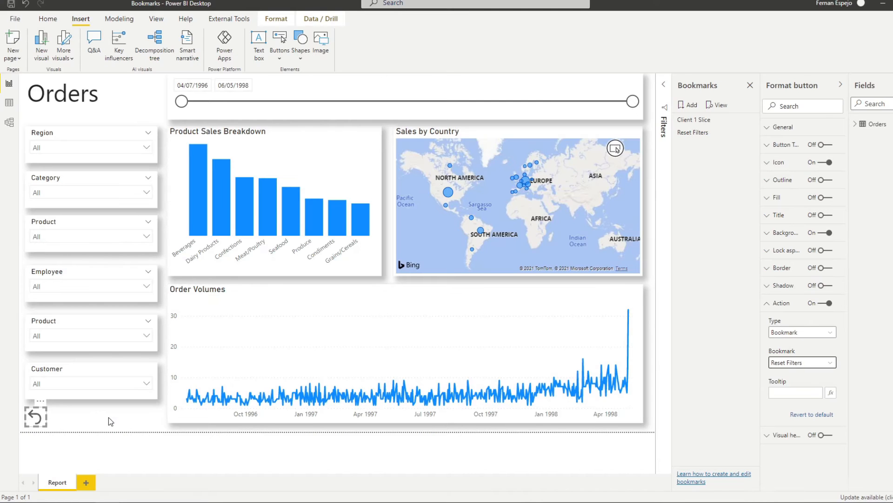
# Apply the Client 1 Slice bookmark and test the reset button on the filtered report.
pyautogui.click(113, 421)
pyautogui.click(691, 120)
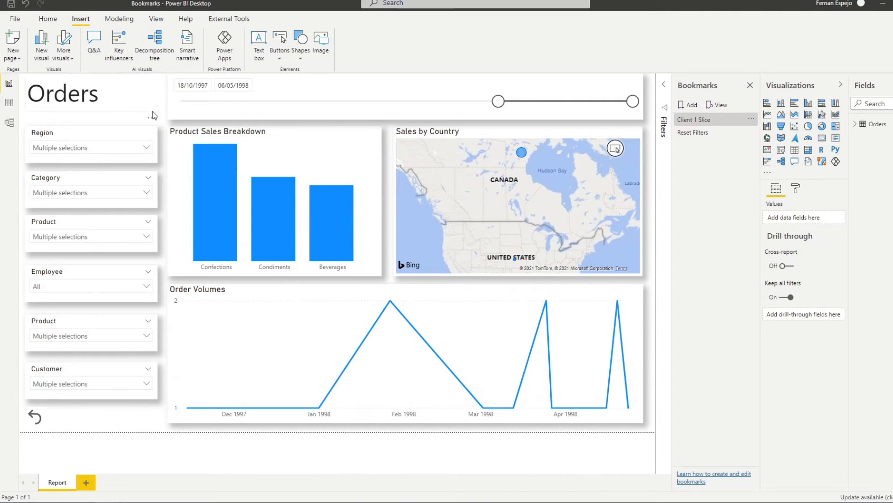
pyautogui.click(166, 103)
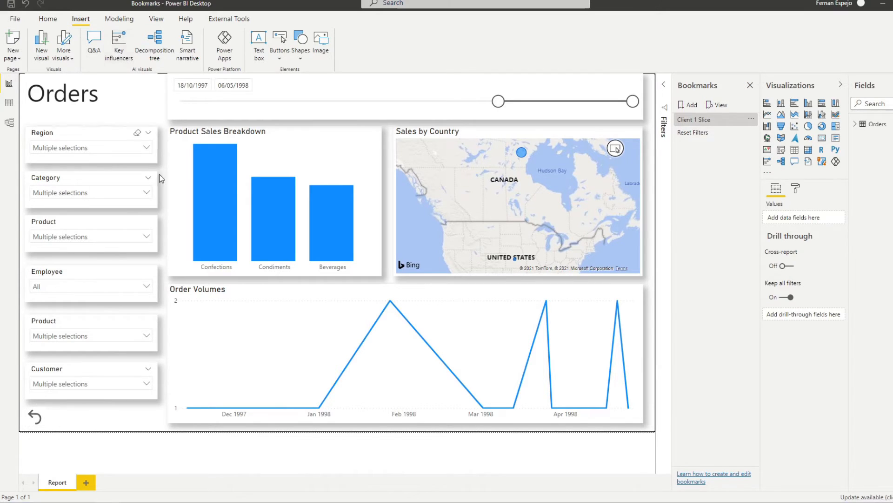
pyautogui.keyDown('ctrl'); pyautogui.click(40, 419); pyautogui.keyUp('ctrl')
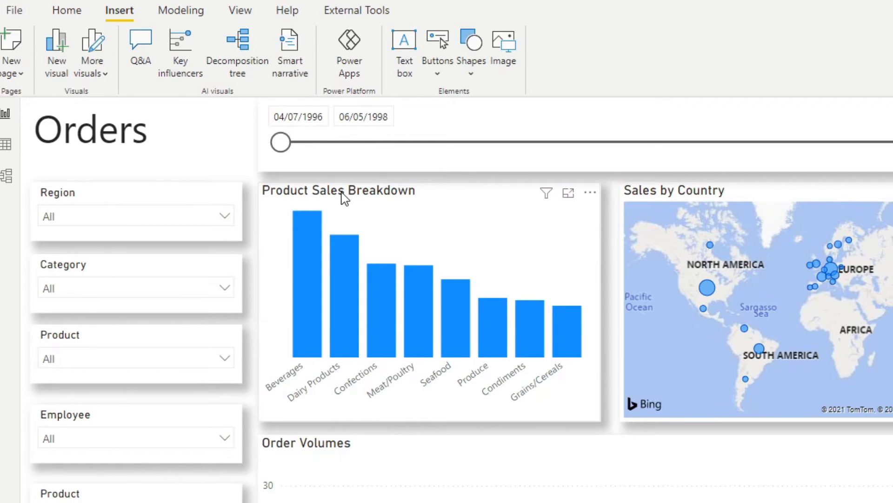
# Duplicate the Product Sales Breakdown chart, convert the copy to a pie chart and place it over the original.
pyautogui.click(361, 207)
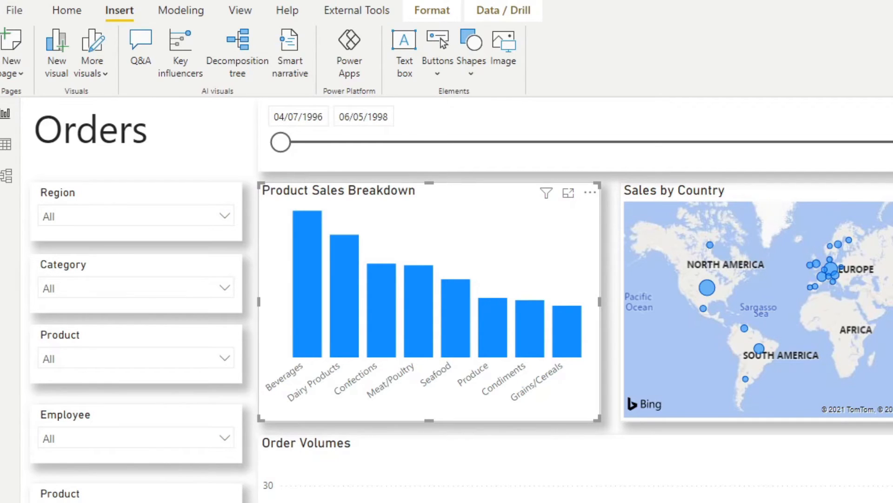
pyautogui.moveTo(445, 212); pyautogui.dragTo(415, 198)
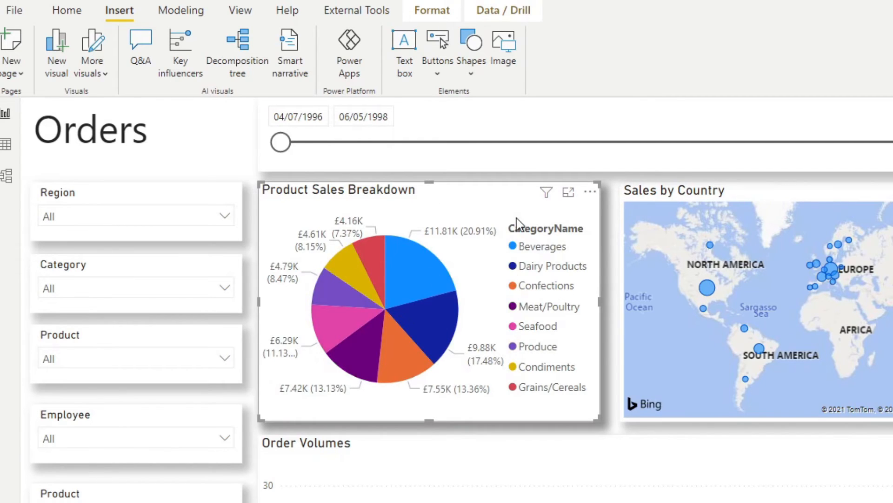
# Show the Selection pane and rename the pie chart's layer to Products Pie.
pyautogui.click(72, 17)
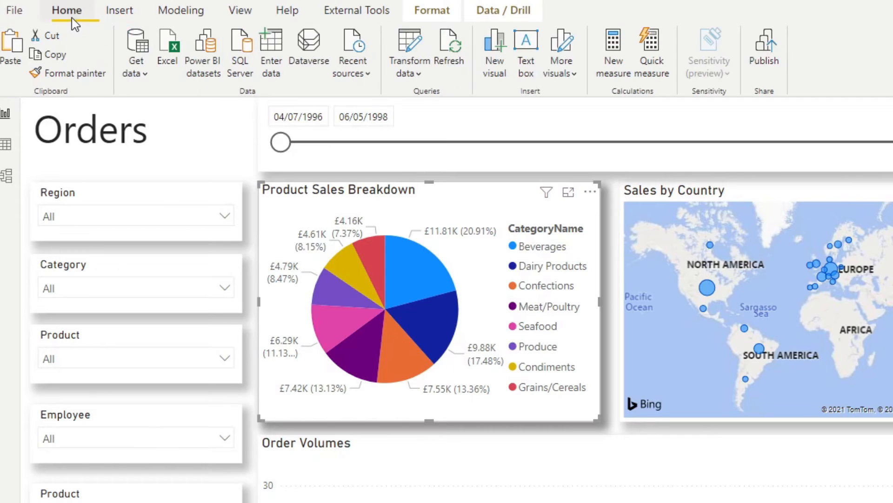
pyautogui.click(240, 11)
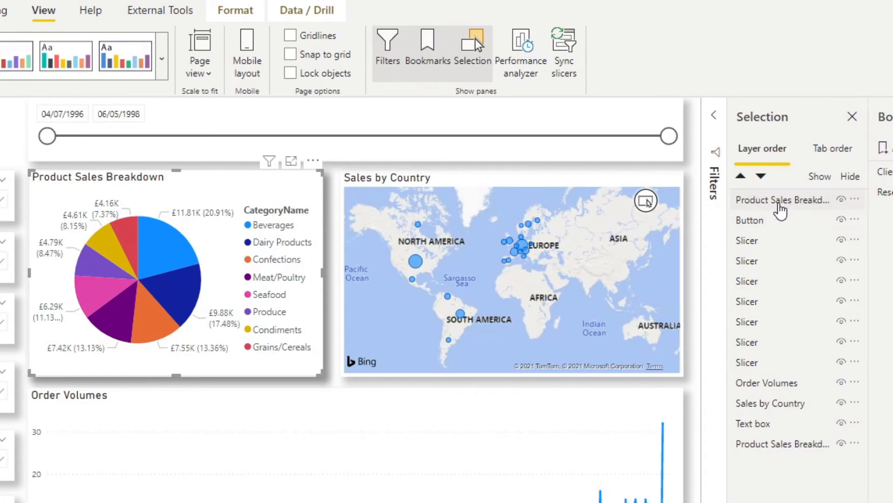
pyautogui.rightClick(780, 205)
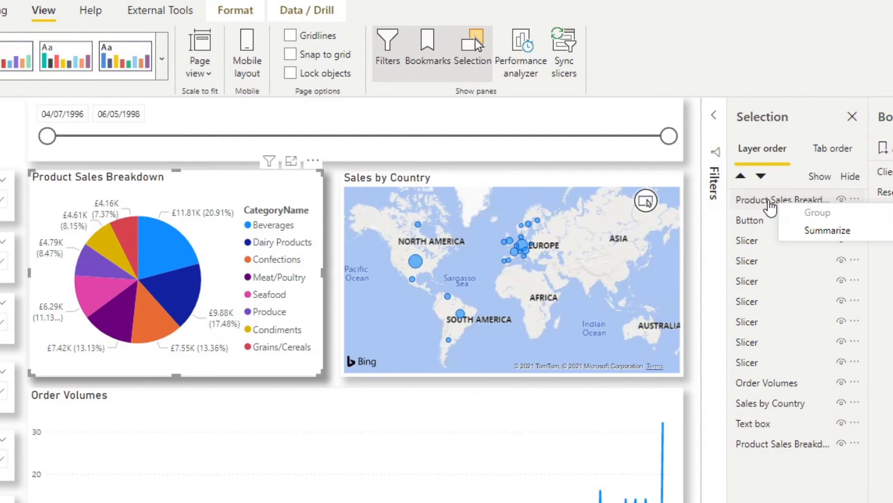
pyautogui.doubleClick(769, 201)
pyautogui.write('Prod')
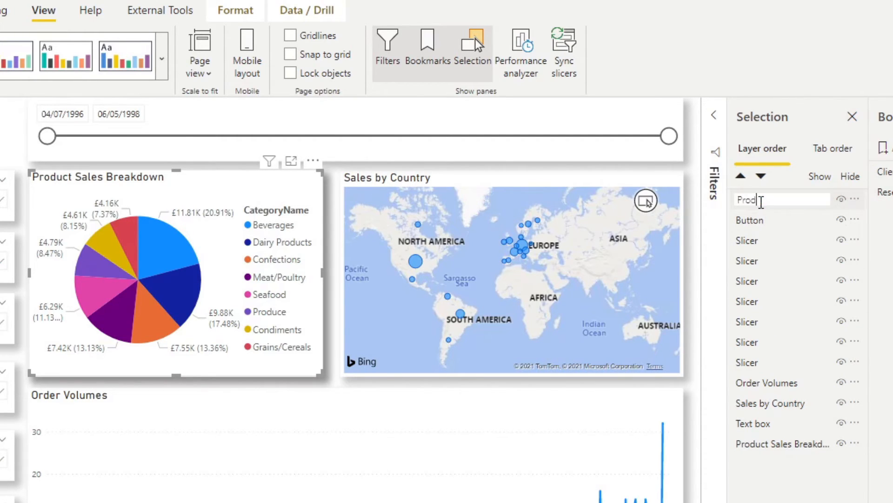
pyautogui.write('ucts Pie')
pyautogui.press('Return')
# Rename the original bar chart's layer to Products Bar and move it directly below Products Pie in the layer order.
pyautogui.doubleClick(765, 444)
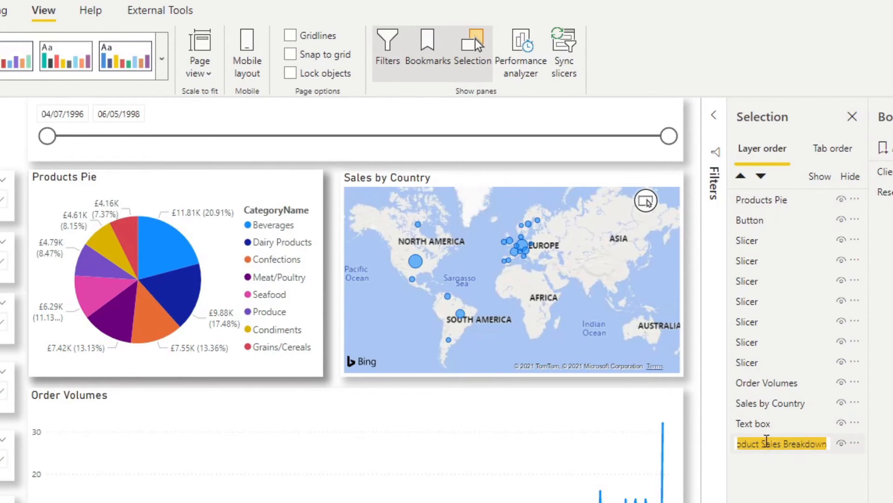
pyautogui.write('Products Bar')
pyautogui.press('Return')
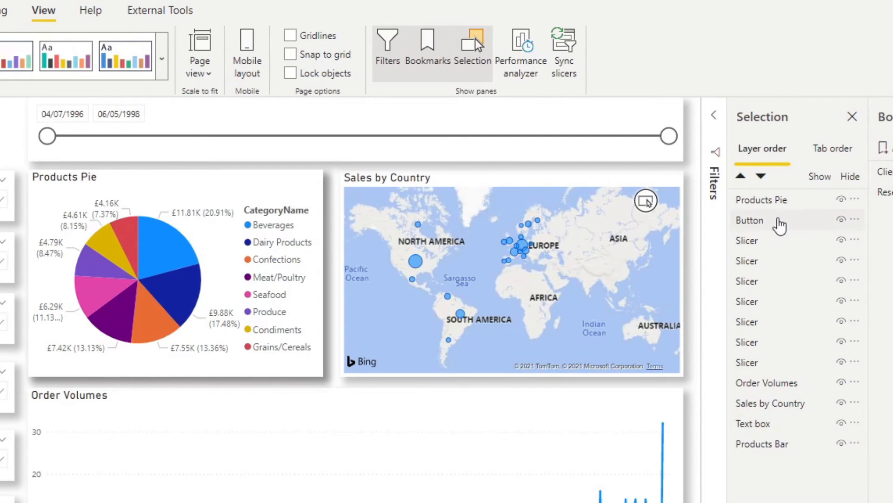
pyautogui.moveTo(780, 444); pyautogui.dragTo(775, 222)
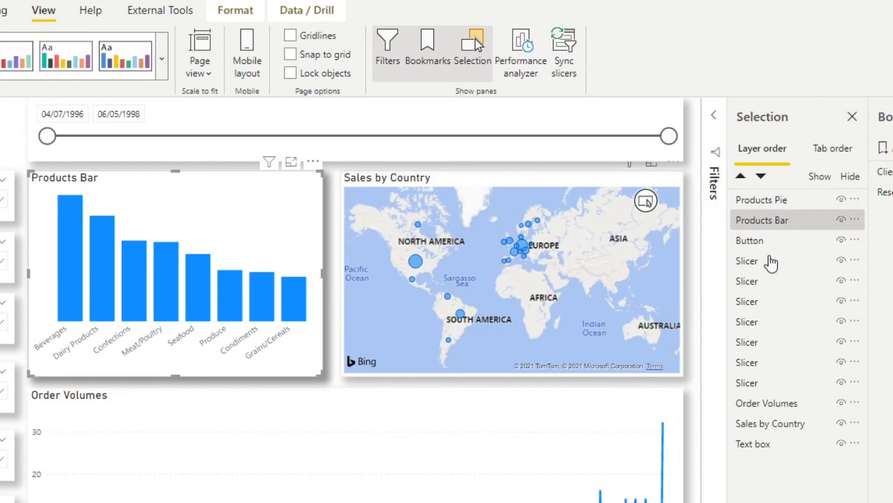
pyautogui.click(773, 223)
pyautogui.click(340, 256)
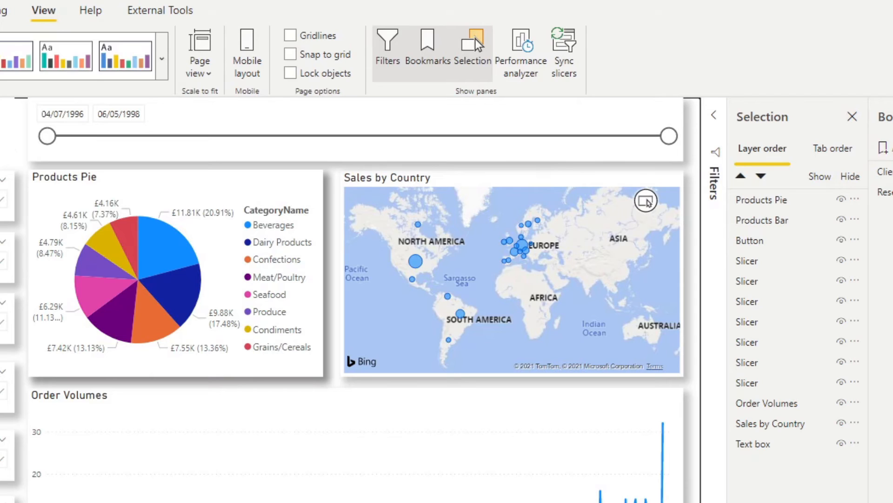
# Insert a left arrow button and place it above the legend in the Products Pie chart's upper corner.
pyautogui.click(0, 11)
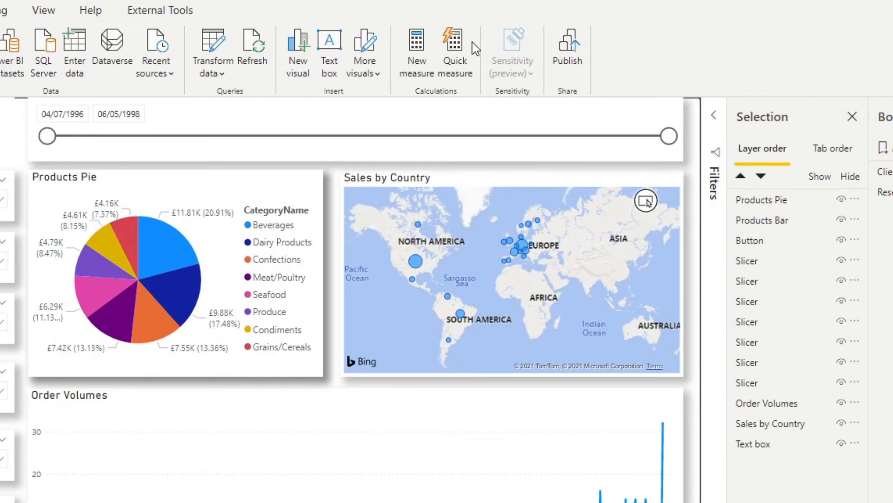
pyautogui.click(5, 10)
pyautogui.click(43, 10)
pyautogui.click(277, 50)
pyautogui.click(277, 49)
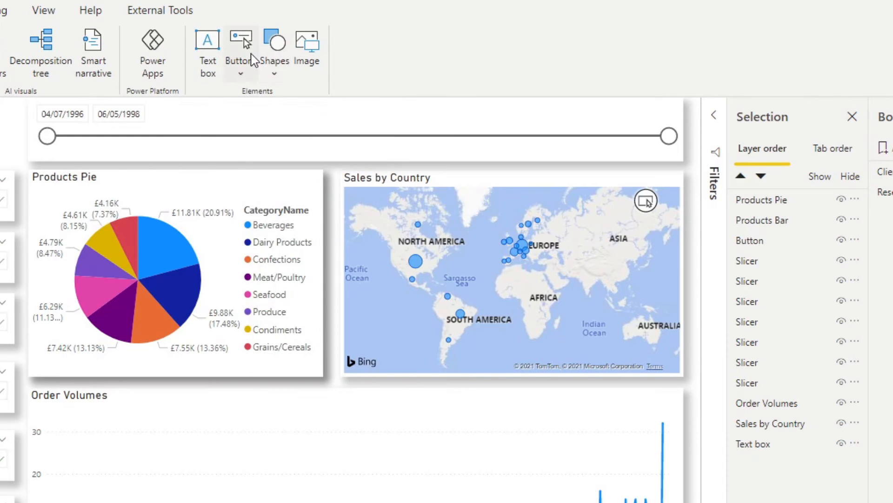
pyautogui.click(252, 59)
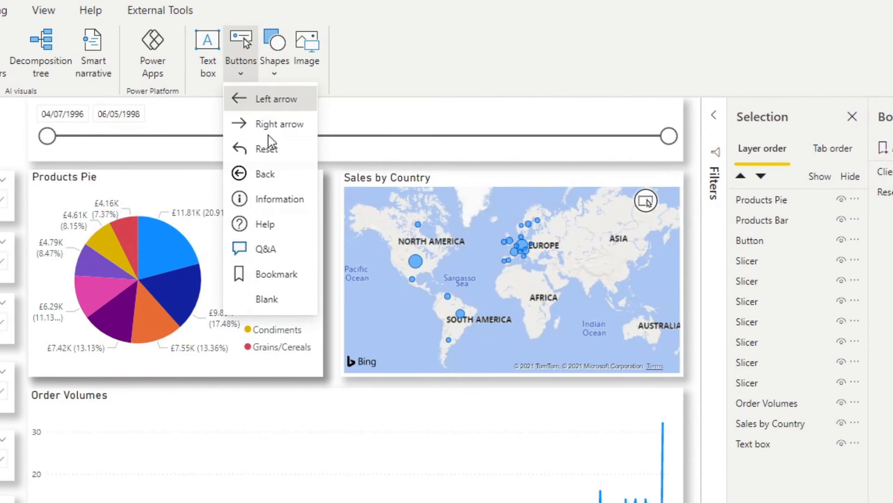
pyautogui.click(239, 151)
pyautogui.moveTo(1, 175); pyautogui.dragTo(277, 185)
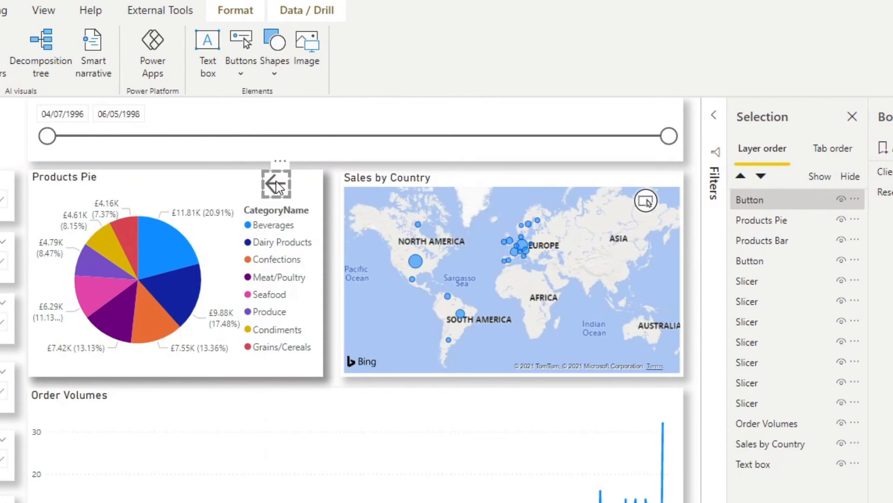
# Insert a right arrow button and place it beside the left arrow on the Products Pie chart.
pyautogui.click(0, 10)
pyautogui.click(0, 11)
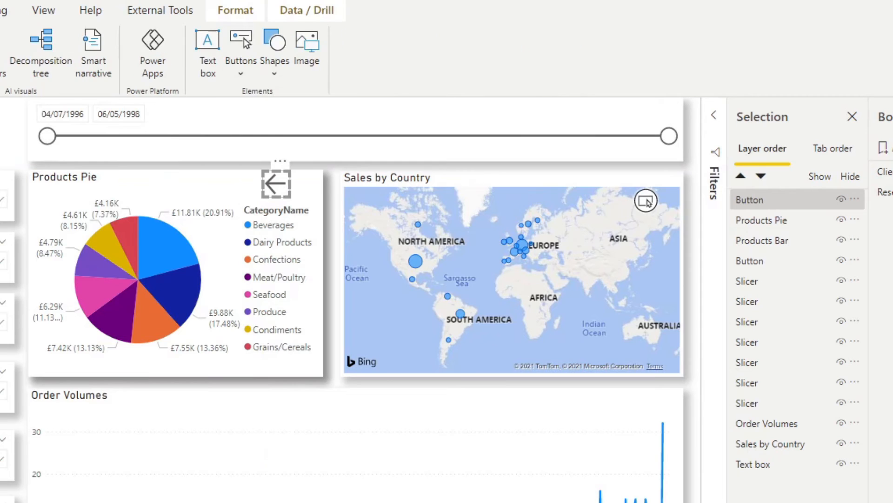
pyautogui.click(243, 41)
pyautogui.click(263, 122)
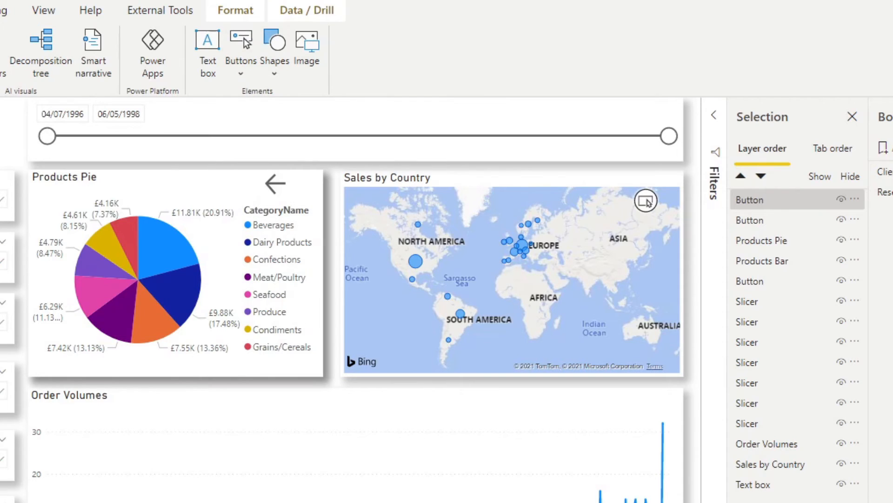
pyautogui.moveTo(2, 156); pyautogui.dragTo(309, 186)
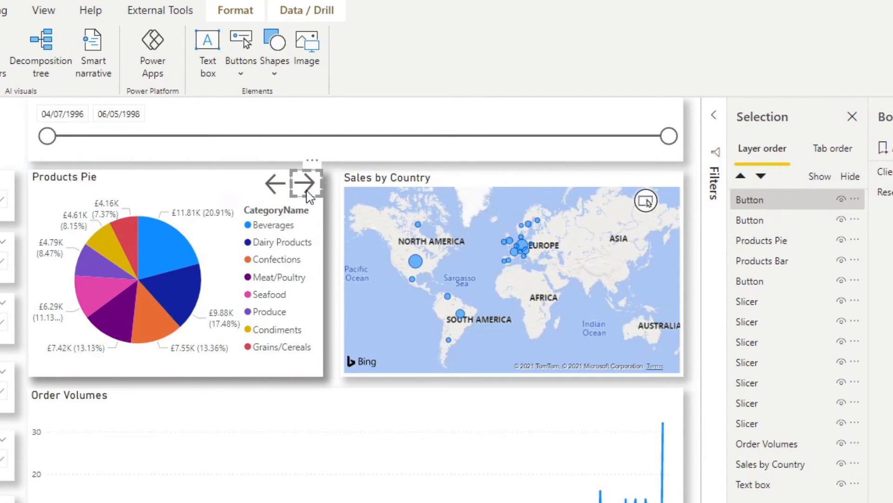
# Rename the right arrow button's layer to To Bar and the left arrow button's layer to To Pie.
pyautogui.doubleClick(764, 199)
pyautogui.write('To Bar')
pyautogui.press('Return')
pyautogui.click(763, 220)
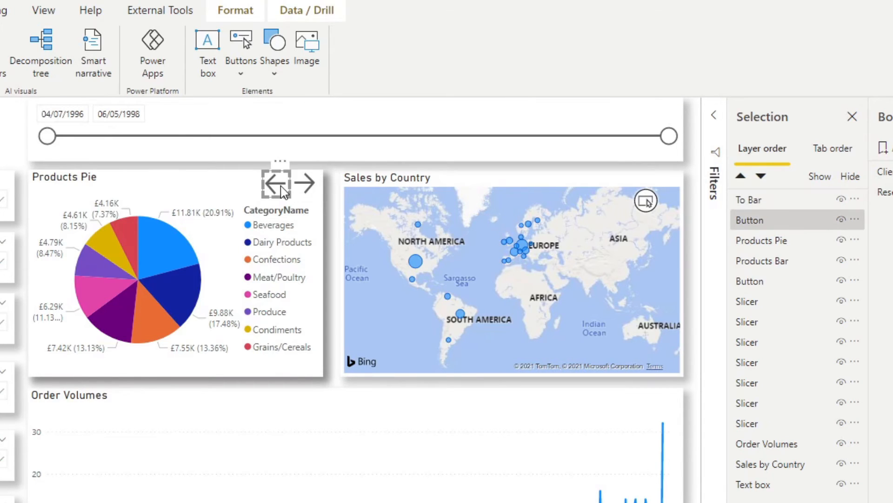
pyautogui.doubleClick(765, 222)
pyautogui.write('To Pie')
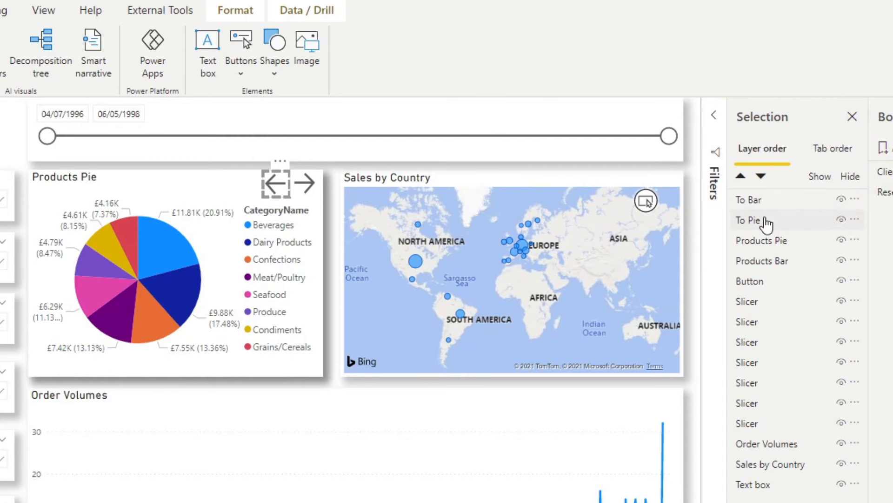
pyautogui.press('Return')
# Place the left arrow directly over the right arrow and hide the Products Bar and To Pie layers.
pyautogui.moveTo(278, 188); pyautogui.dragTo(307, 188)
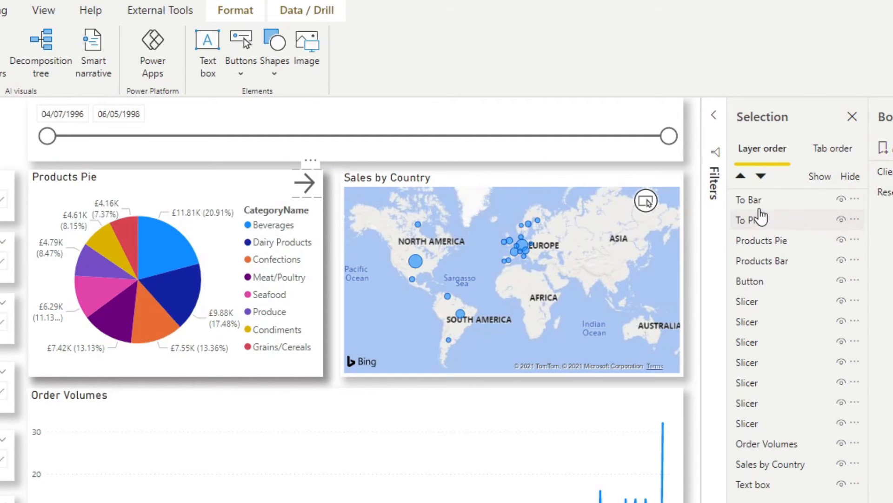
pyautogui.moveTo(752, 212); pyautogui.dragTo(758, 200)
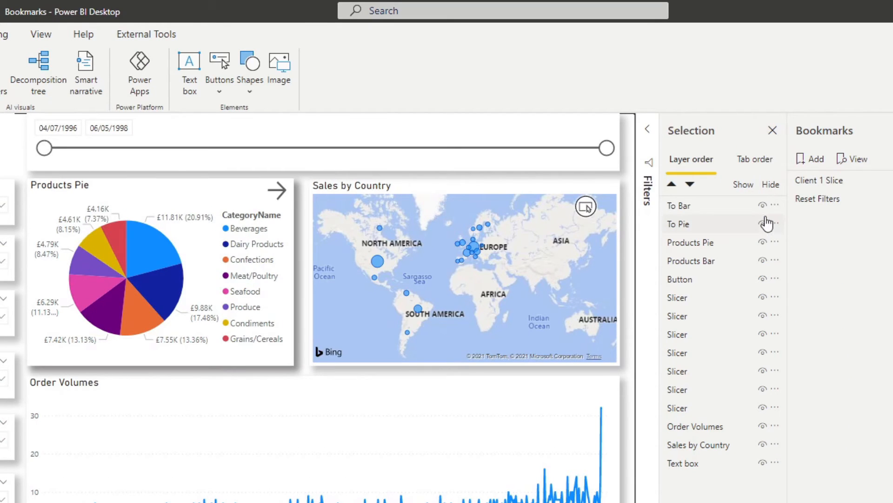
pyautogui.click(762, 260)
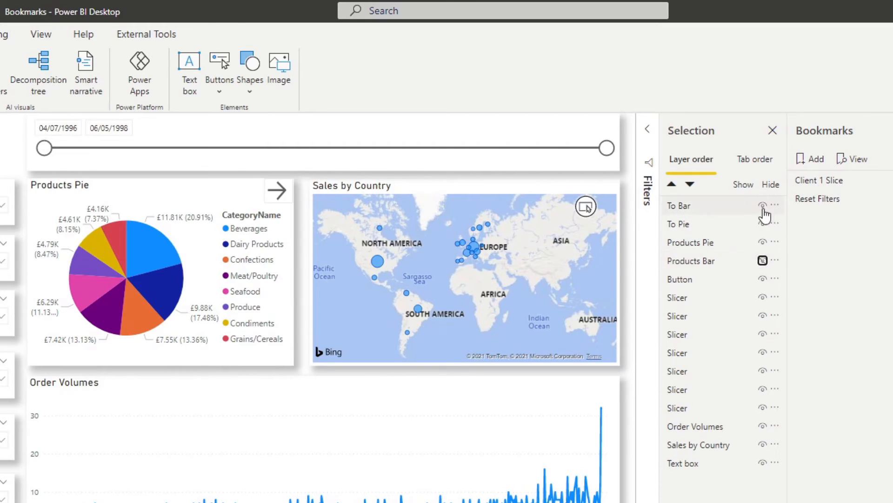
pyautogui.click(763, 224)
# Save the current pie chart view as a new bookmark named Pie Chart.
pyautogui.click(814, 159)
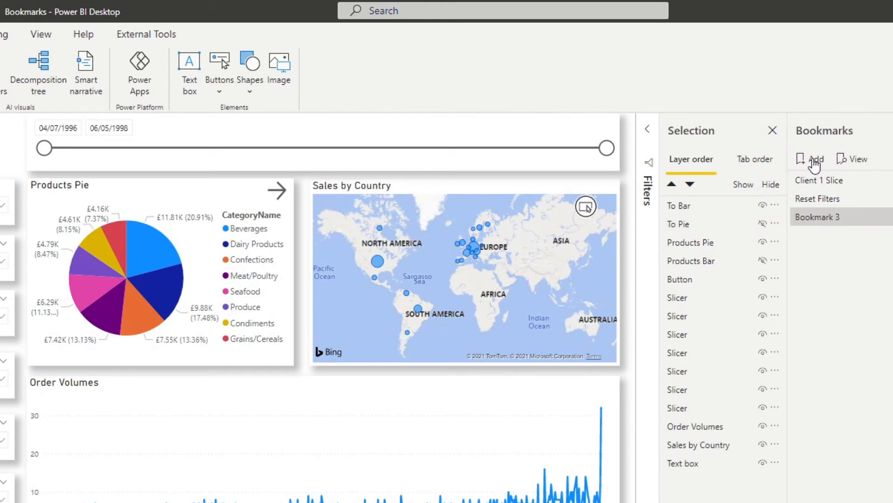
pyautogui.doubleClick(818, 216)
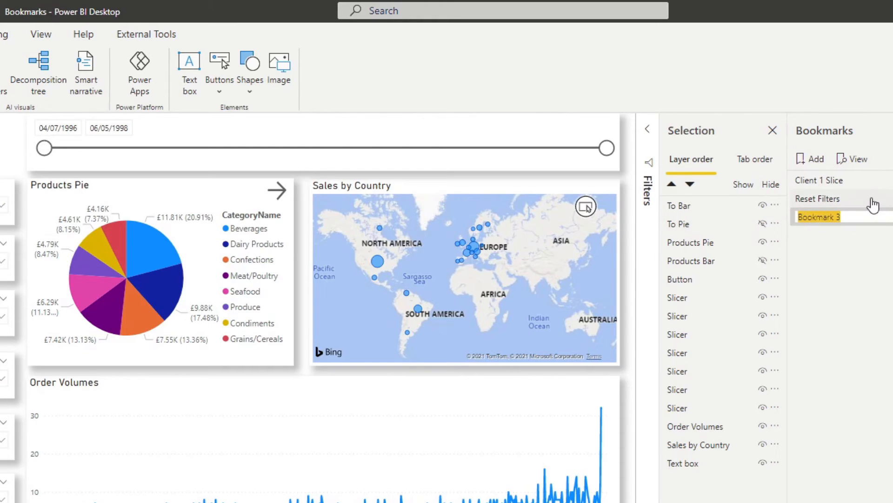
pyautogui.write('To')
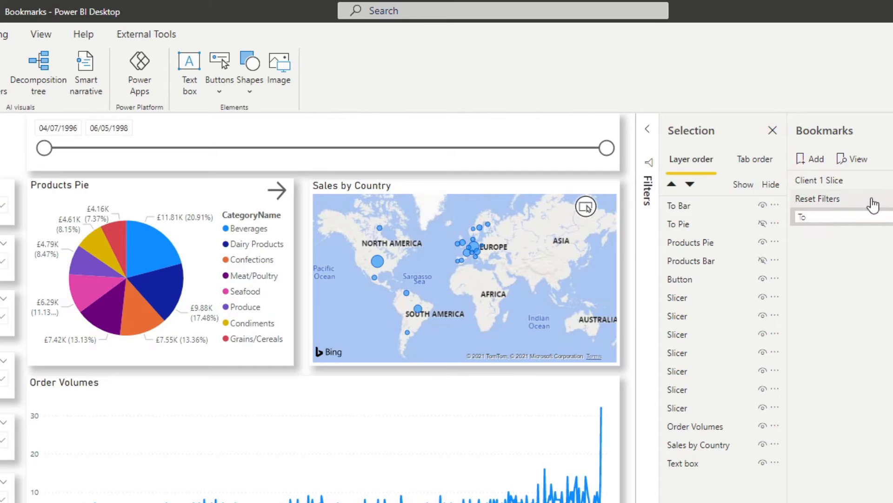
pyautogui.write('e Chart')
pyautogui.press('Return')
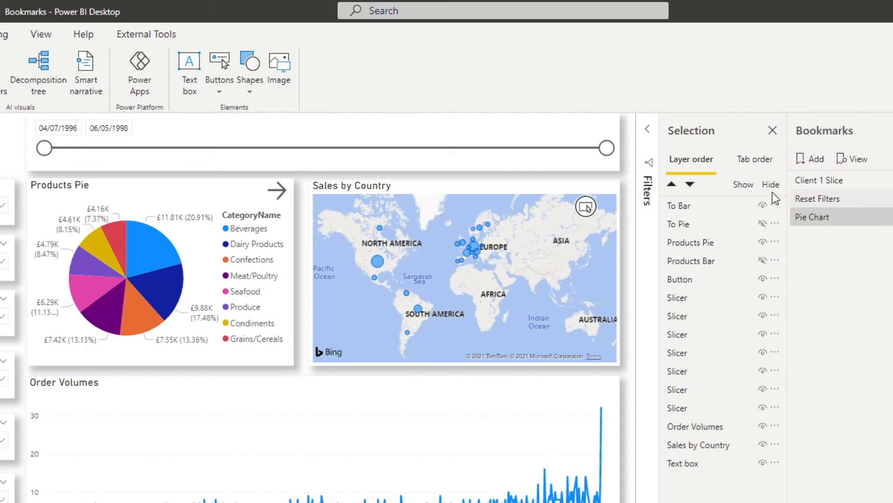
# Show the To Pie and Products Bar layers, and hide the Products Pie and To Bar layers.
pyautogui.click(762, 224)
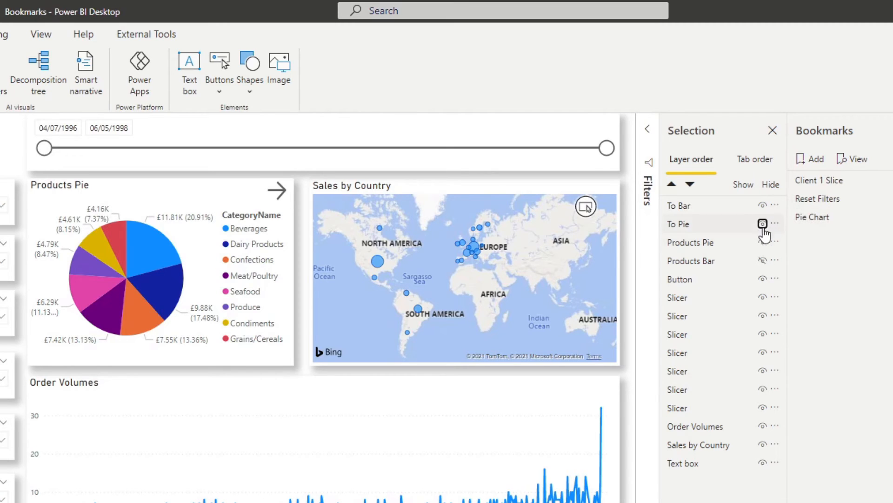
pyautogui.click(763, 260)
pyautogui.click(763, 242)
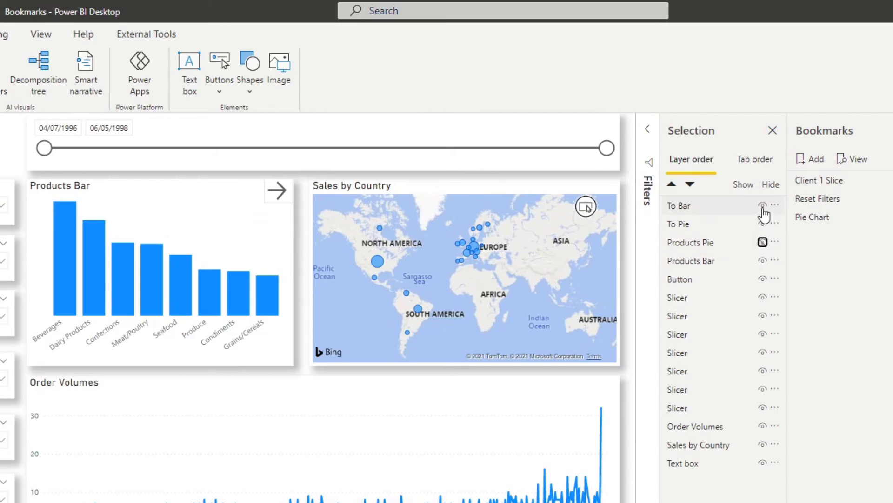
pyautogui.click(763, 206)
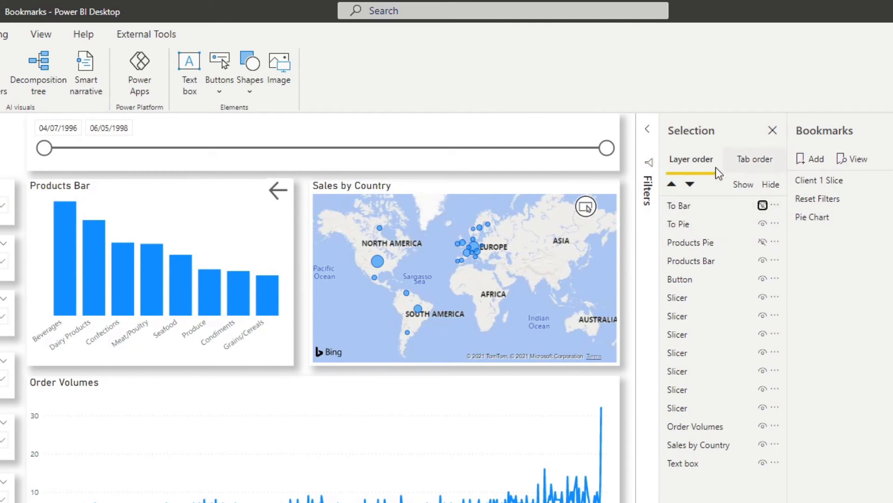
# Save the current bar chart view as a new bookmark named Bar Chart.
pyautogui.click(813, 160)
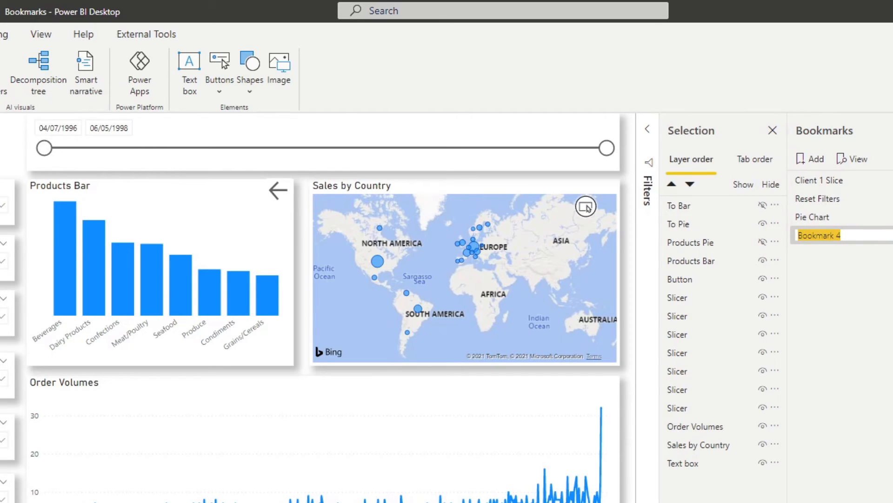
pyautogui.write('Bar Chart')
pyautogui.press('Return')
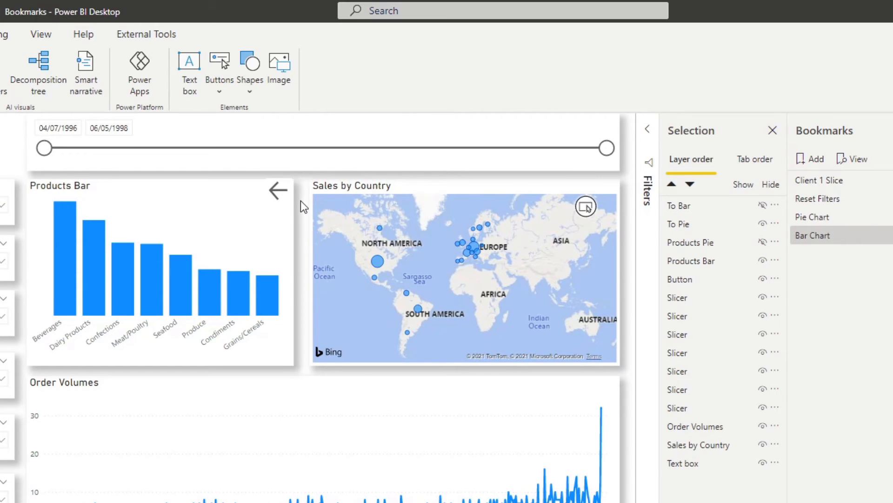
# Turn on the left arrow button's action, with type Bookmark and Pie Chart as the target bookmark.
pyautogui.click(279, 192)
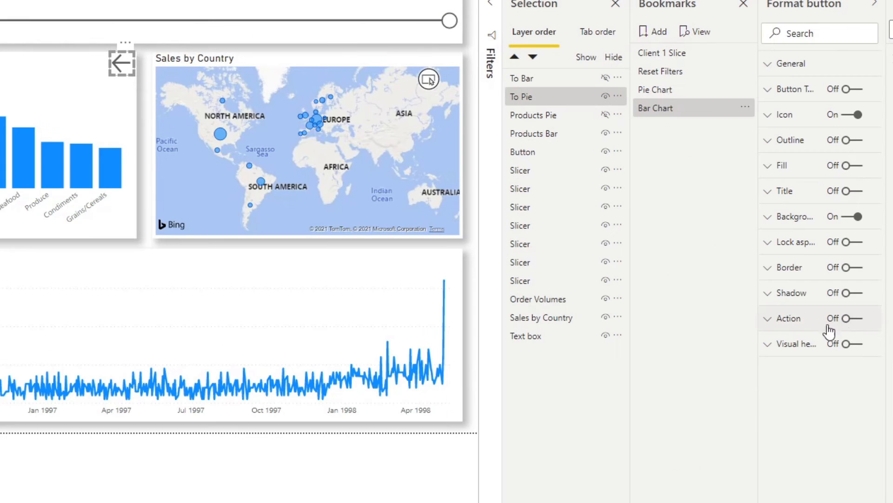
pyautogui.click(847, 321)
pyautogui.click(801, 319)
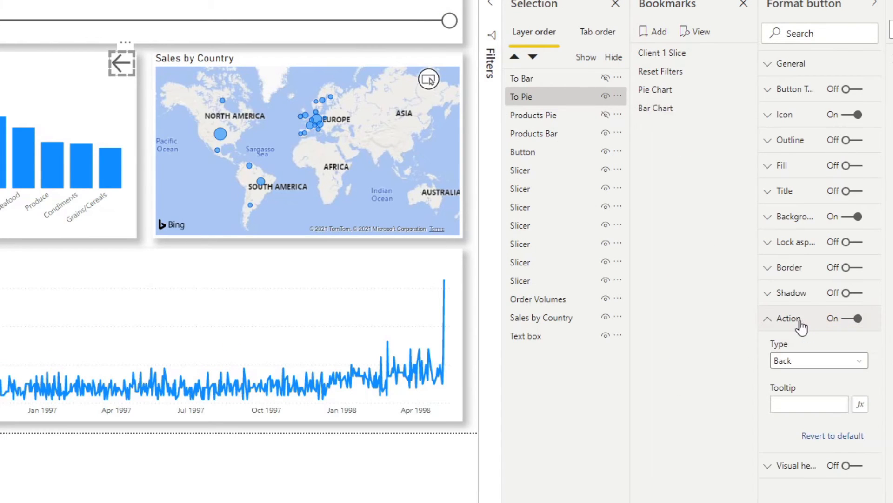
pyautogui.click(818, 368)
pyautogui.click(801, 393)
pyautogui.click(795, 404)
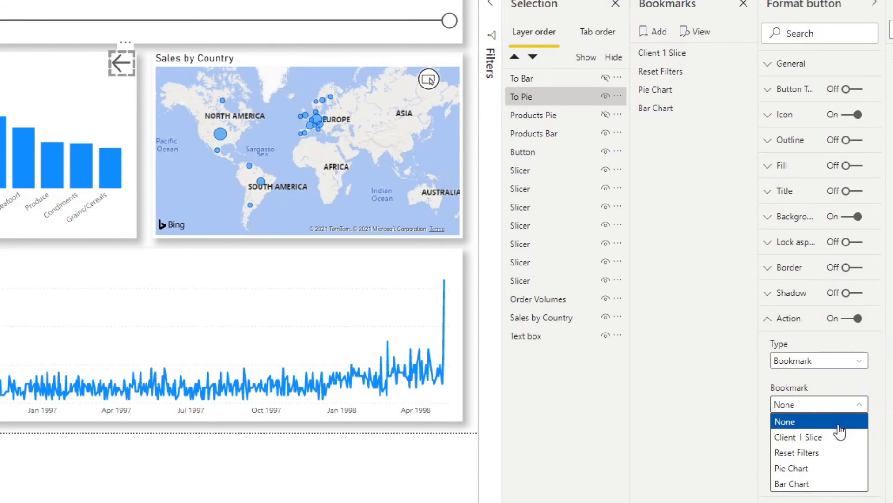
pyautogui.click(809, 469)
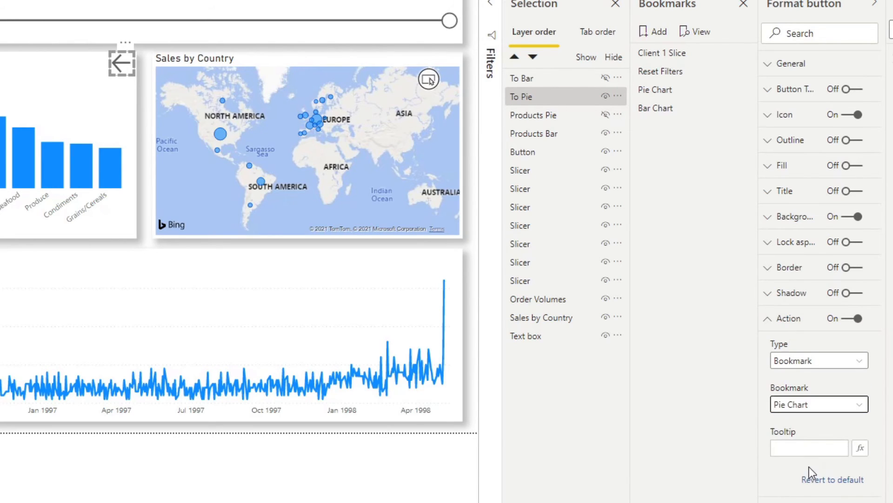
# Test the left arrow button to switch the report from the bar chart to the pie chart.
pyautogui.click(722, 344)
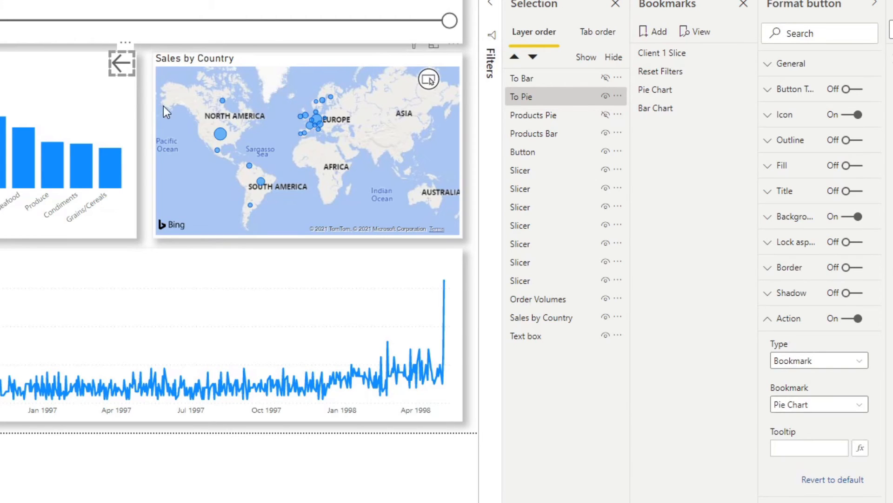
pyautogui.click(141, 86)
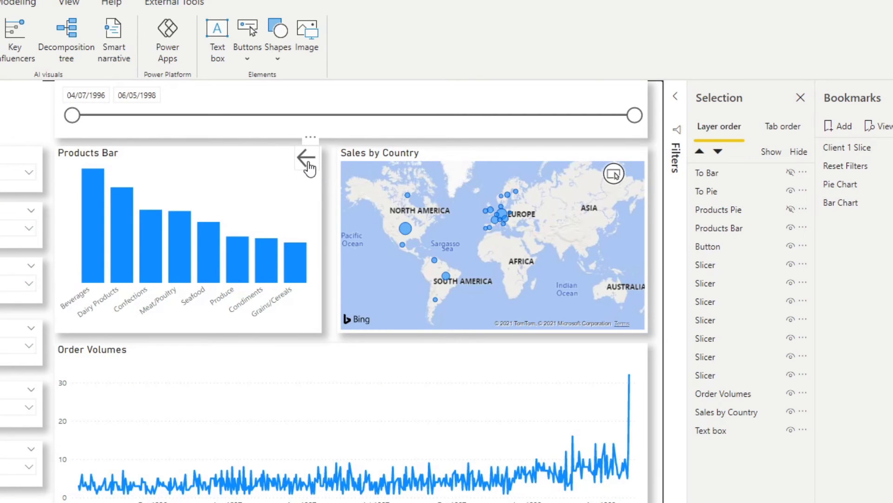
pyautogui.keyDown('ctrl'); pyautogui.click(308, 163); pyautogui.keyUp('ctrl')
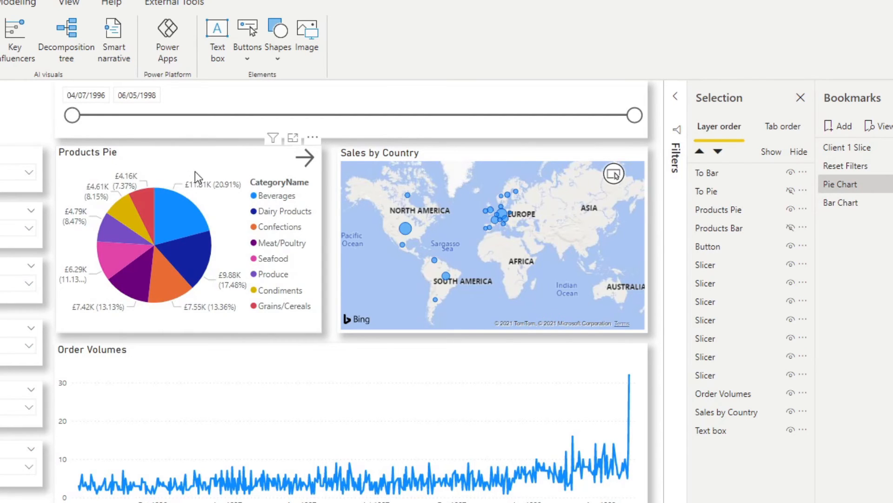
# Turn on the right arrow button's action, with type Bookmark and Bar Chart as the target bookmark.
pyautogui.click(308, 161)
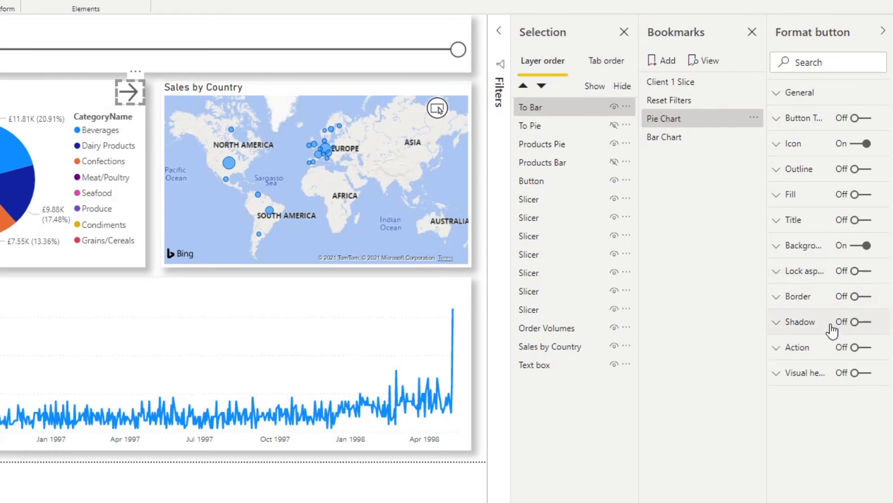
pyautogui.click(859, 347)
pyautogui.click(795, 353)
pyautogui.click(812, 391)
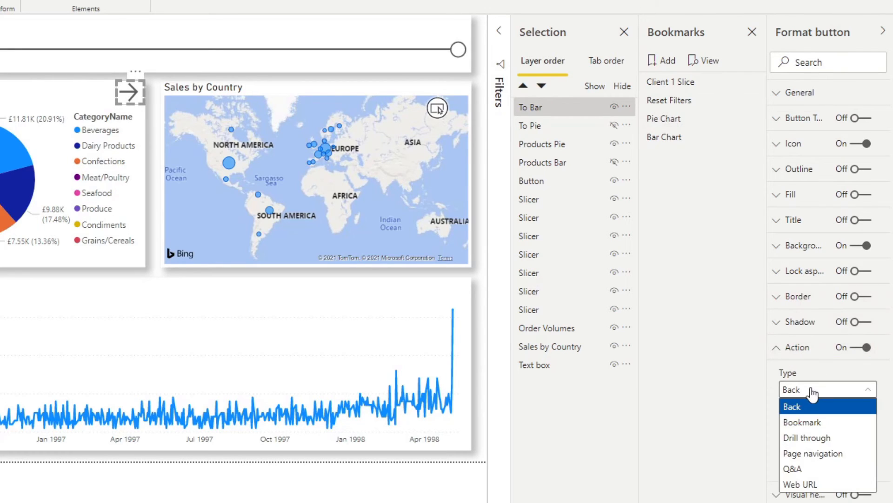
pyautogui.click(825, 422)
pyautogui.click(818, 432)
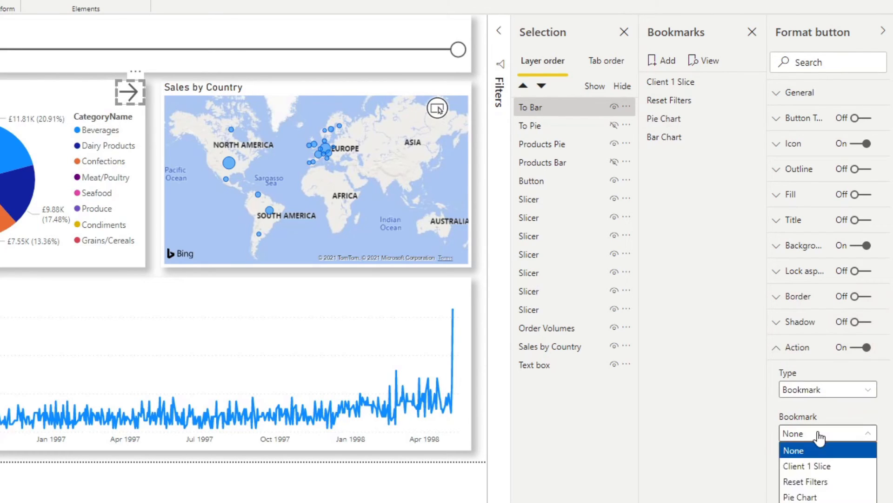
pyautogui.click(820, 502)
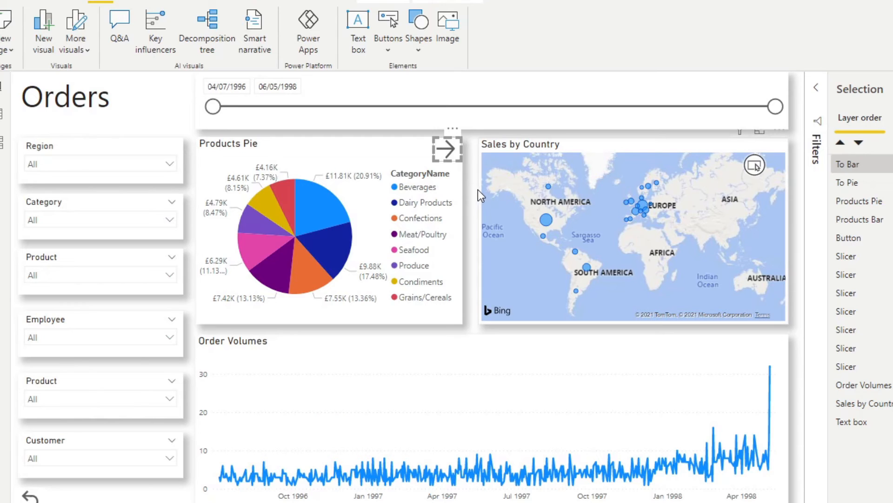
# Test both arrow buttons by switching from the pie chart to the bar chart, back to the pie, and to the bar again.
pyautogui.keyDown('ctrl'); pyautogui.click(447, 149); pyautogui.keyUp('ctrl')
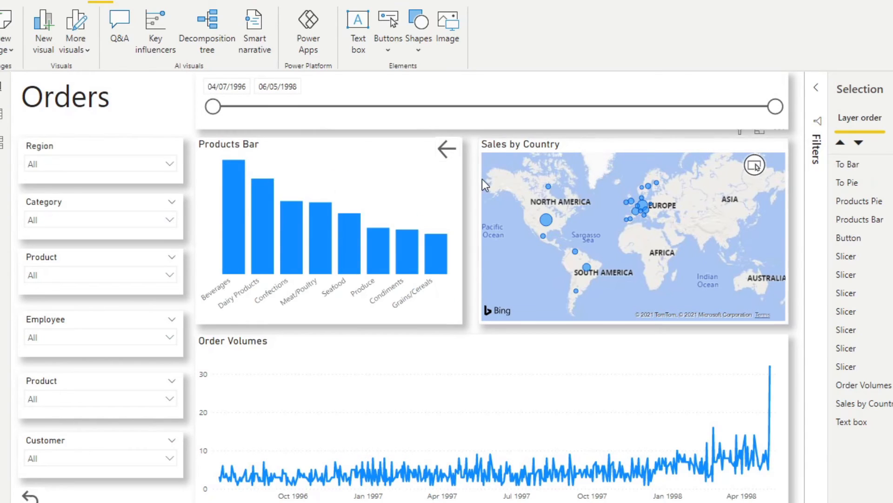
pyautogui.keyDown('ctrl'); pyautogui.click(447, 150); pyautogui.keyUp('ctrl')
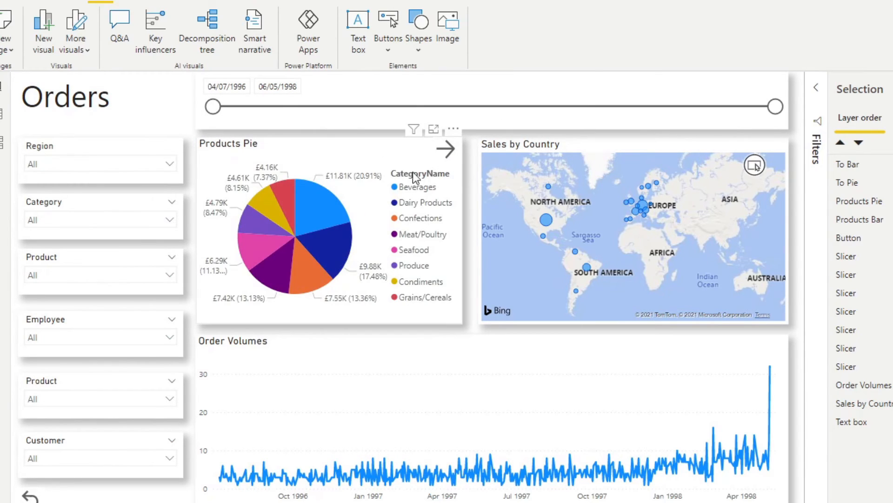
pyautogui.keyDown('ctrl'); pyautogui.click(448, 152); pyautogui.keyUp('ctrl')
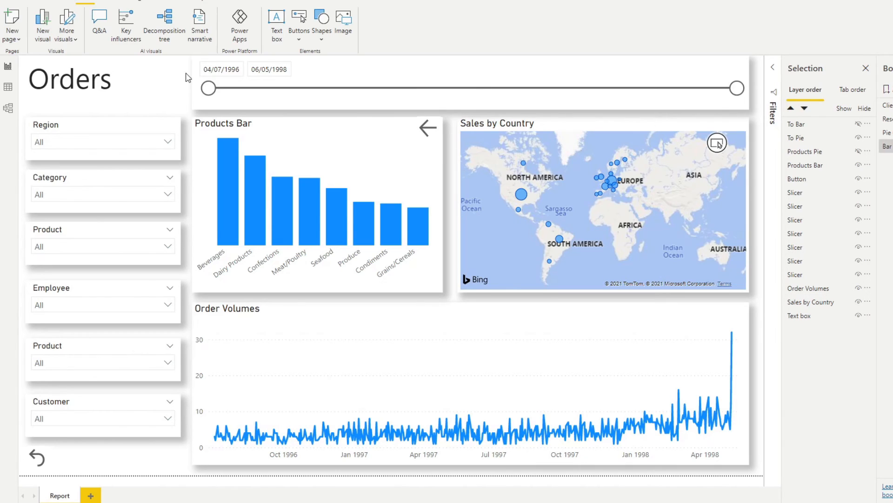
# Hide all seven slicers, including the date range slicer, and the reset button in the layer order.
pyautogui.click(141, 132)
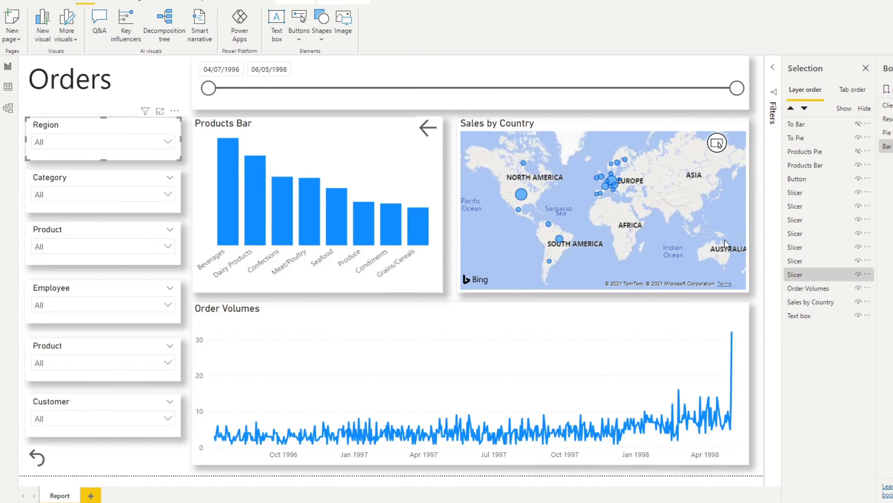
pyautogui.click(858, 274)
pyautogui.click(858, 260)
pyautogui.click(859, 247)
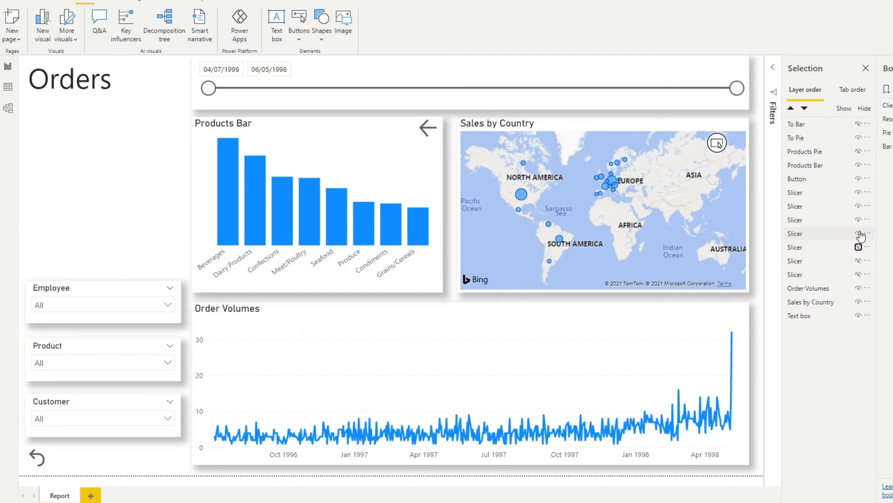
pyautogui.click(858, 234)
pyautogui.click(859, 220)
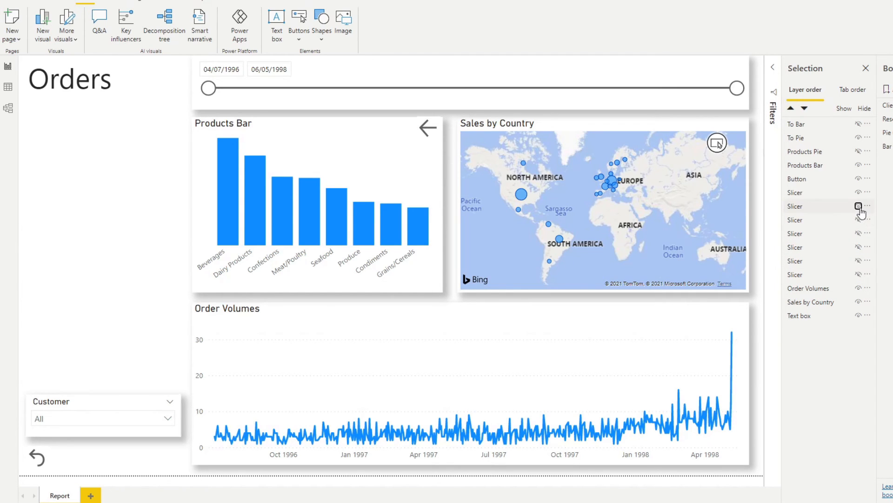
pyautogui.click(858, 205)
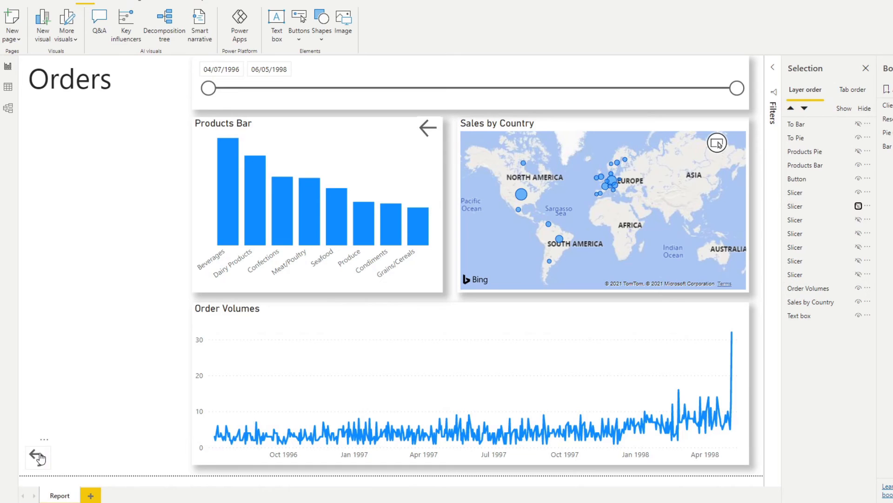
pyautogui.click(859, 180)
pyautogui.click(861, 192)
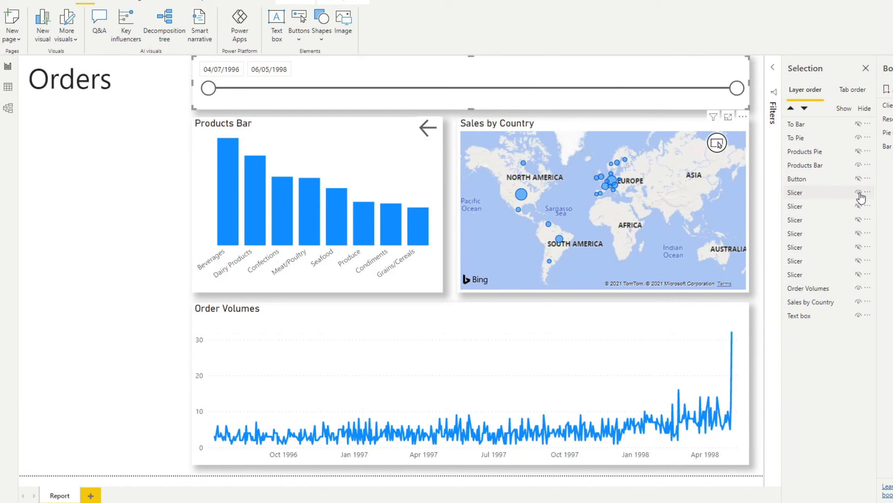
pyautogui.click(859, 193)
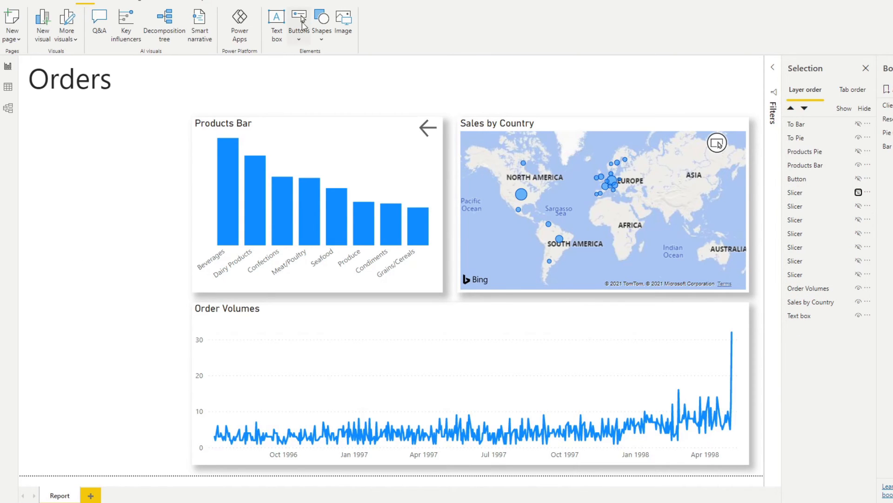
# Insert a right arrow button and place it just below the Orders title.
pyautogui.click(300, 25)
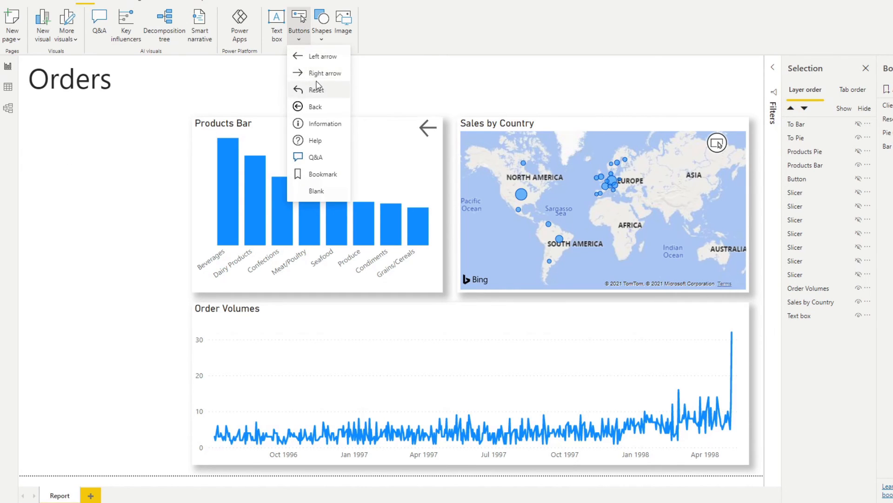
pyautogui.click(319, 73)
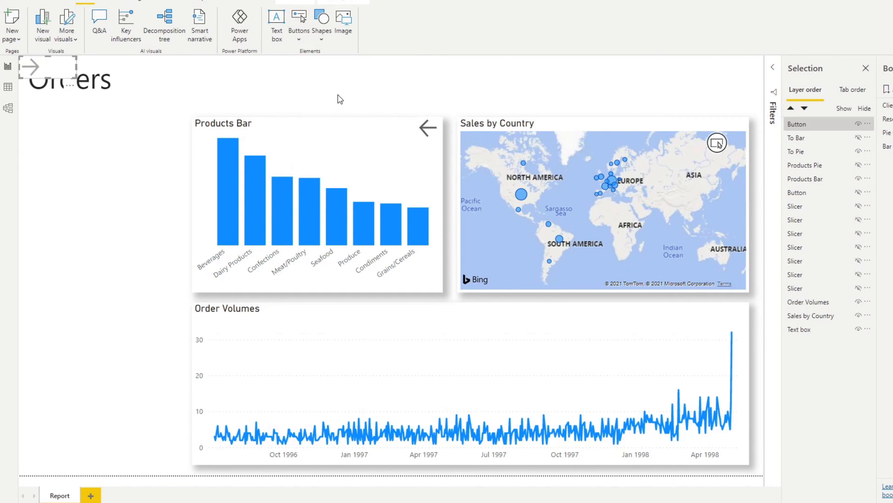
pyautogui.moveTo(37, 68); pyautogui.dragTo(50, 106)
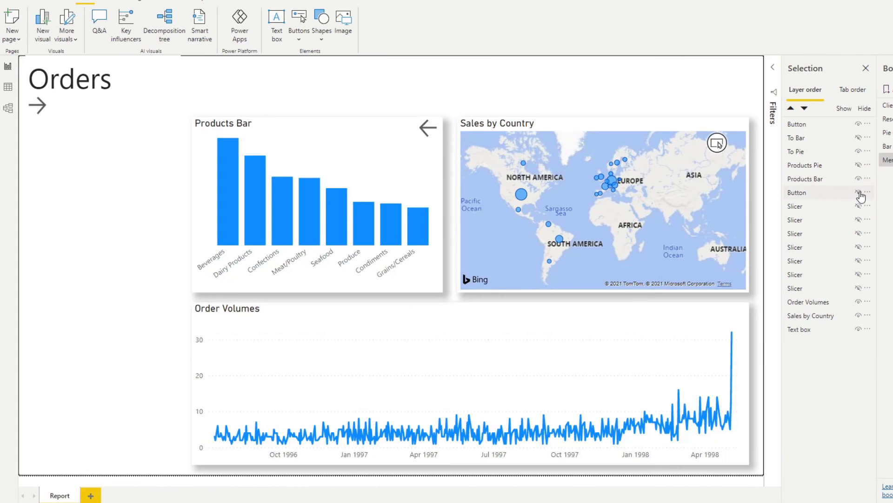
# Show the reset button and all seven slicers again in the layer order.
pyautogui.click(799, 200)
pyautogui.click(858, 205)
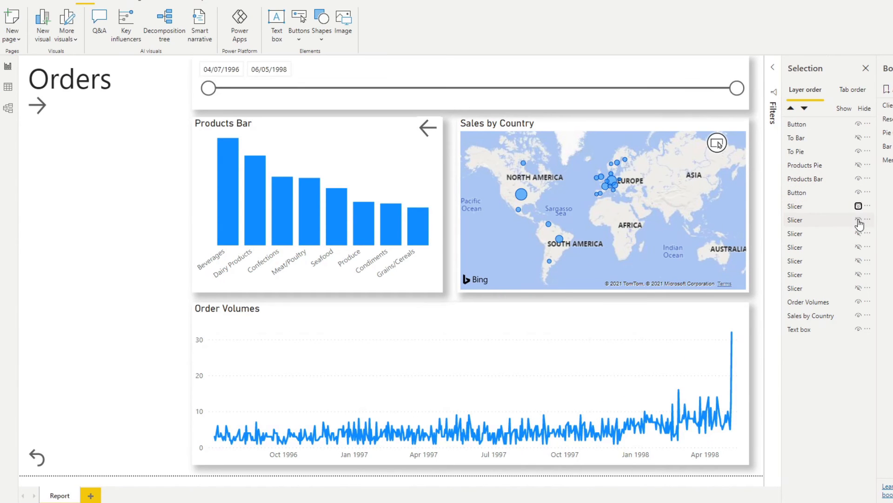
pyautogui.click(859, 219)
pyautogui.click(858, 233)
pyautogui.click(858, 247)
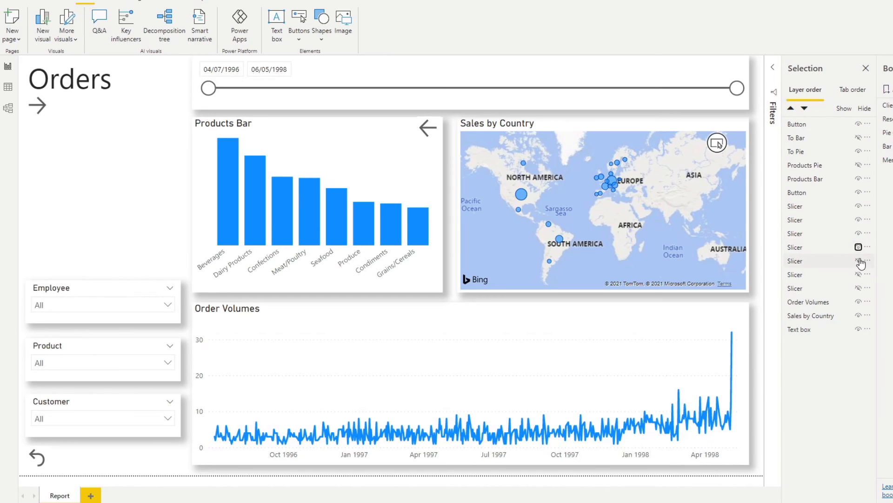
pyautogui.click(859, 260)
pyautogui.click(858, 275)
pyautogui.click(859, 288)
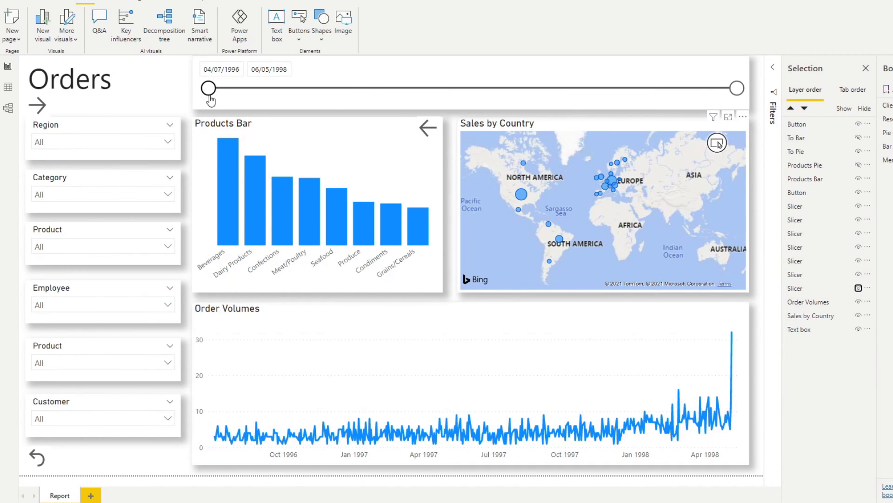
# Insert a rectangle shape and place it over the Products Bar and Order Volumes charts.
pyautogui.click(57, 1)
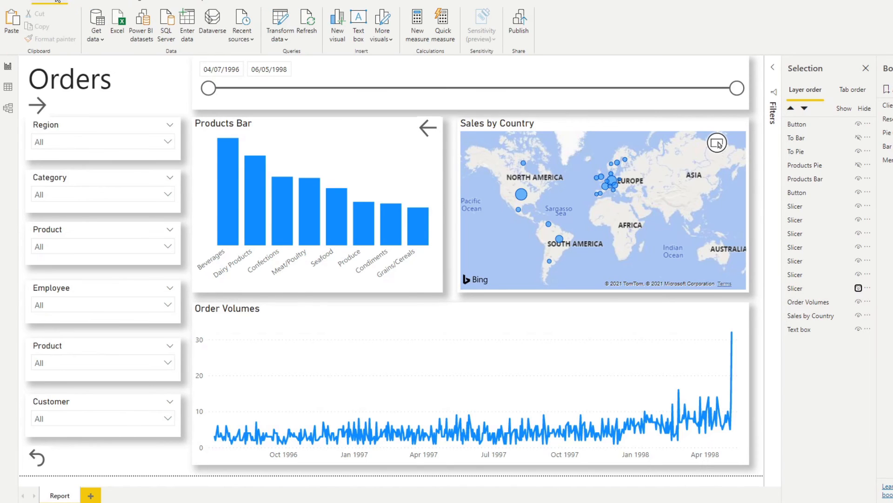
pyautogui.click(92, 3)
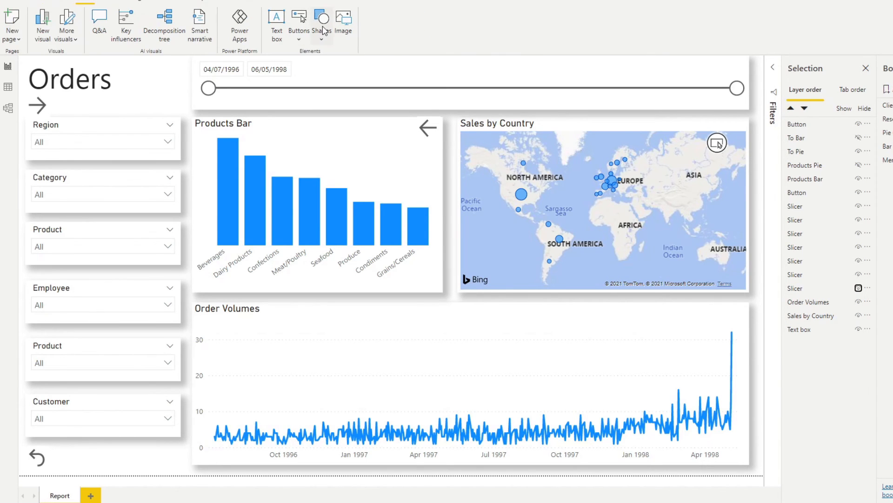
pyautogui.click(321, 23)
pyautogui.click(320, 75)
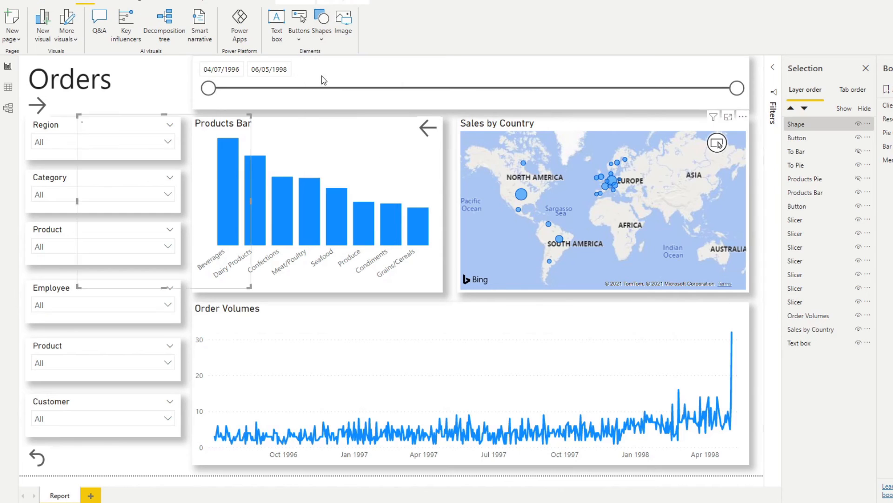
pyautogui.moveTo(244, 147); pyautogui.dragTo(429, 257)
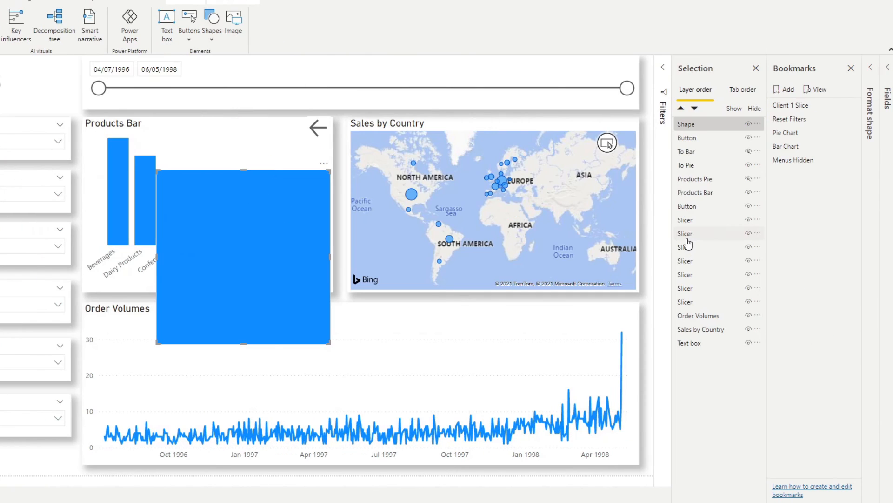
# Turn off the rectangle's outline and give it a white fill with 27% transparency.
pyautogui.click(887, 68)
pyautogui.click(887, 67)
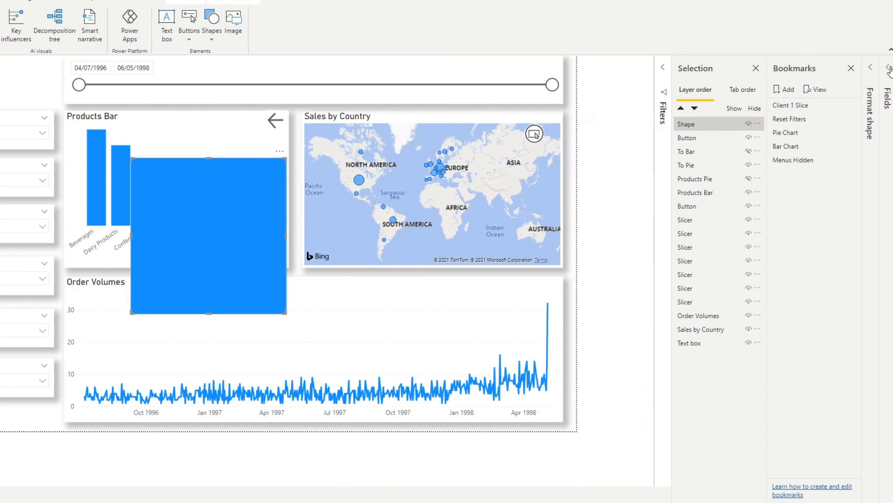
pyautogui.click(872, 69)
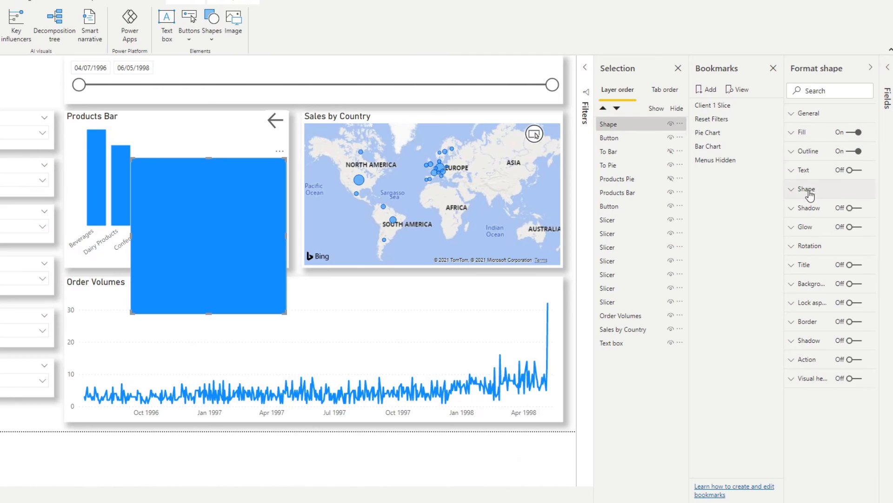
pyautogui.click(853, 154)
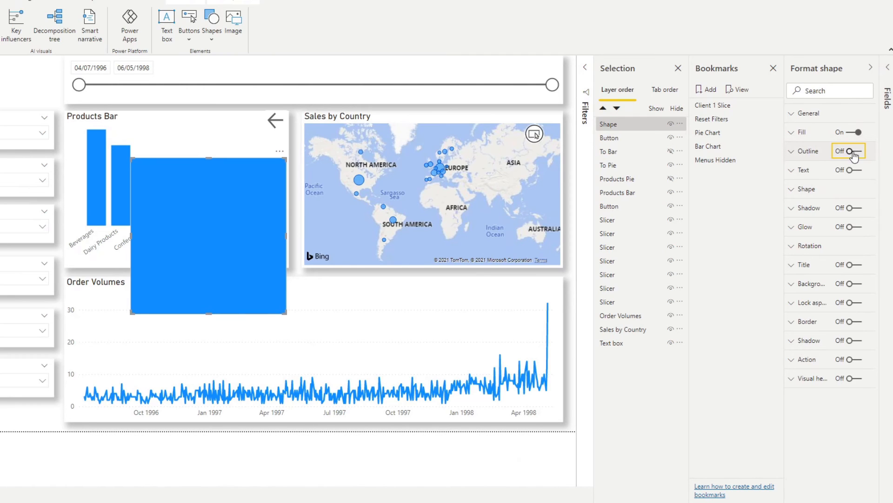
pyautogui.click(799, 134)
pyautogui.click(806, 165)
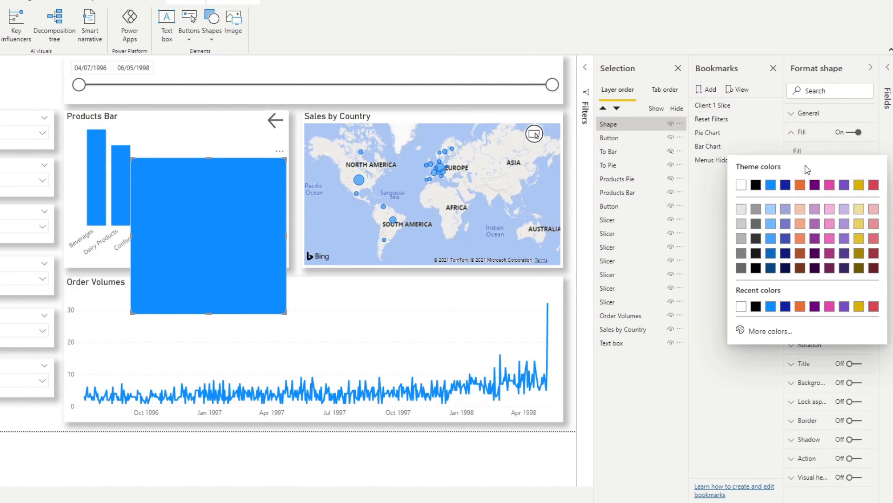
pyautogui.click(744, 186)
pyautogui.moveTo(826, 199); pyautogui.dragTo(836, 201)
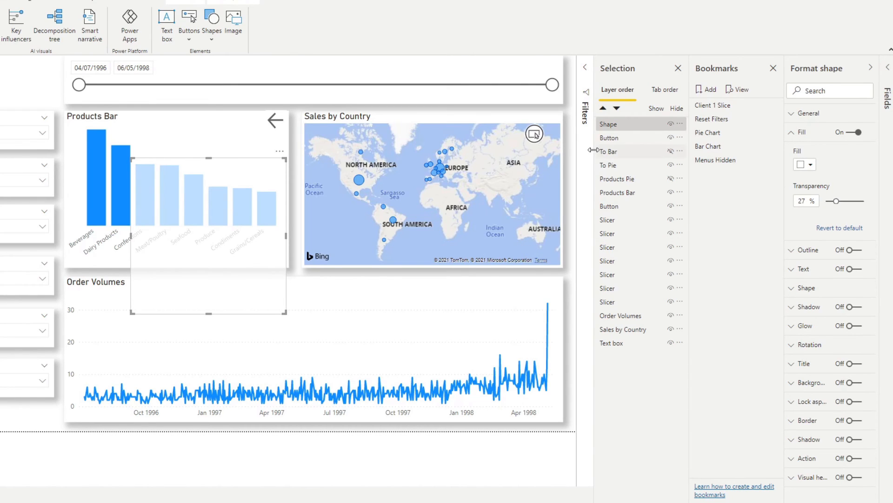
# Reorder the layers so Shape sits below the slicers, with To Bar, To Pie, Products Pie and Products Bar beneath it.
pyautogui.moveTo(612, 125); pyautogui.dragTo(625, 217)
pyautogui.click(624, 213)
pyautogui.moveTo(213, 279); pyautogui.dragTo(137, 286)
pyautogui.moveTo(608, 205); pyautogui.dragTo(612, 305)
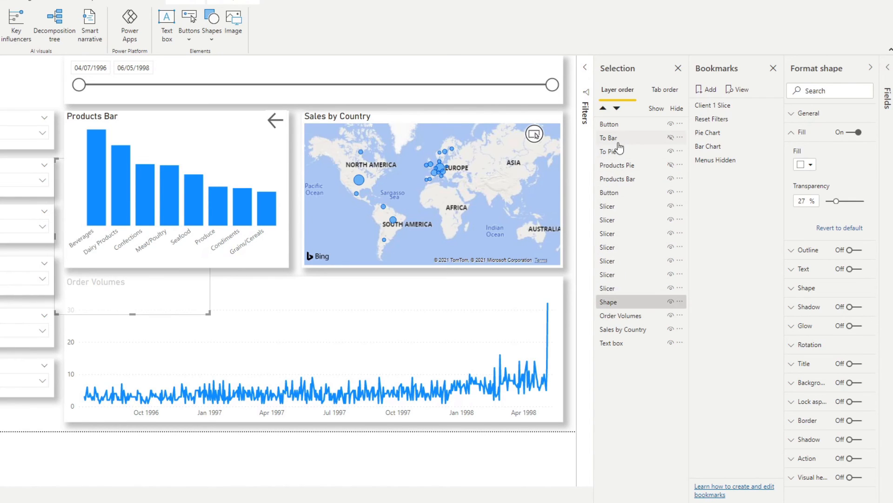
pyautogui.moveTo(617, 139); pyautogui.dragTo(624, 303)
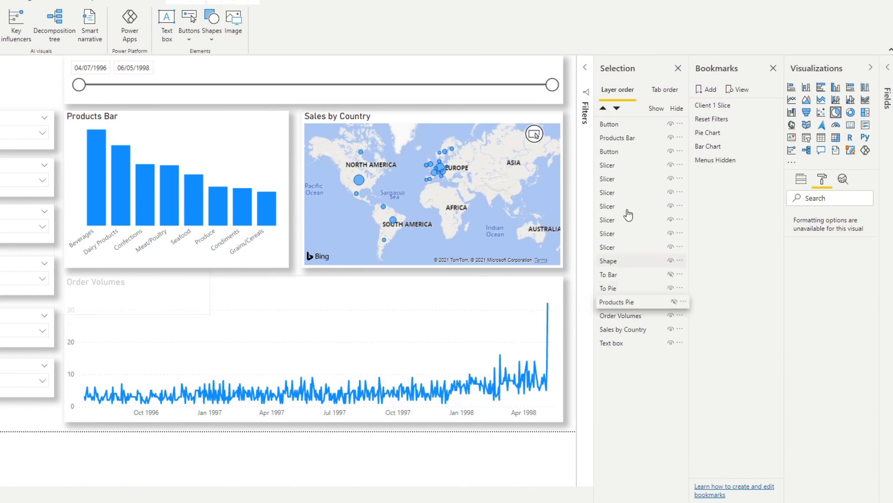
pyautogui.moveTo(622, 141); pyautogui.dragTo(623, 302)
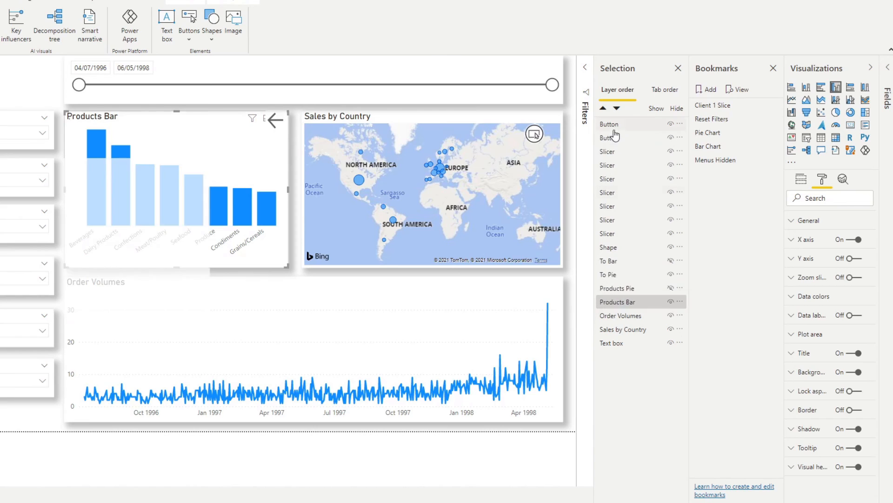
# Move the translucent rectangle to the report page's upper-left corner and enlarge it to cover the whole page.
pyautogui.click(618, 127)
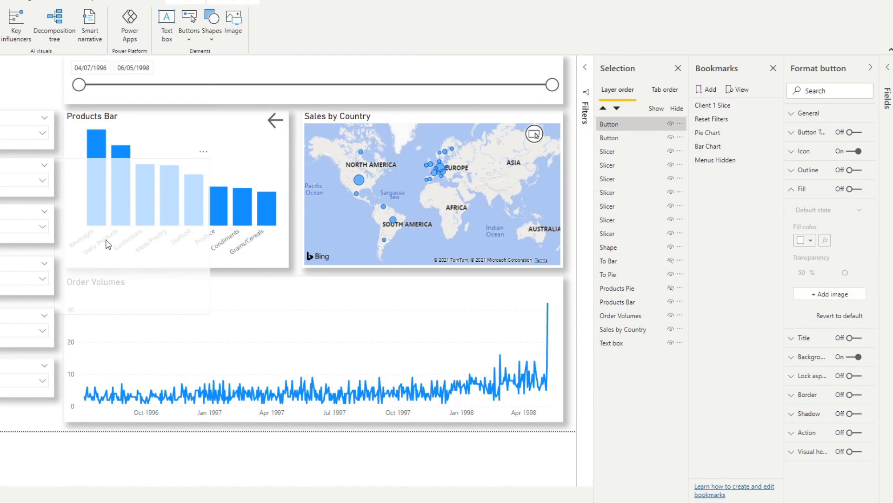
pyautogui.moveTo(104, 241); pyautogui.dragTo(53, 250)
pyautogui.moveTo(163, 277); pyautogui.dragTo(129, 262)
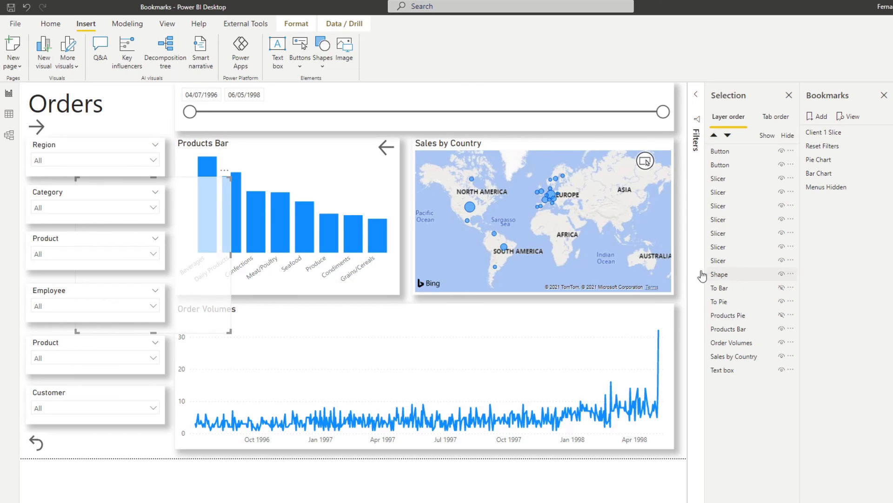
pyautogui.click(710, 276)
pyautogui.moveTo(203, 238); pyautogui.dragTo(152, 144)
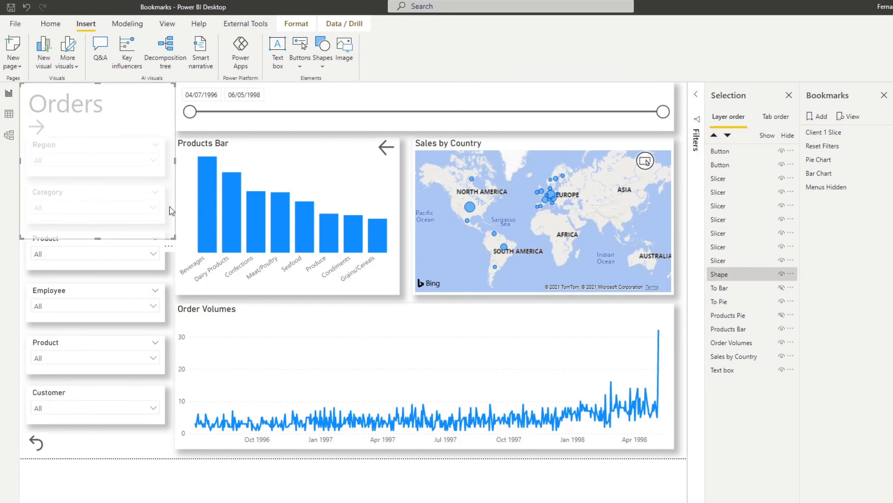
pyautogui.moveTo(174, 237); pyautogui.dragTo(683, 456)
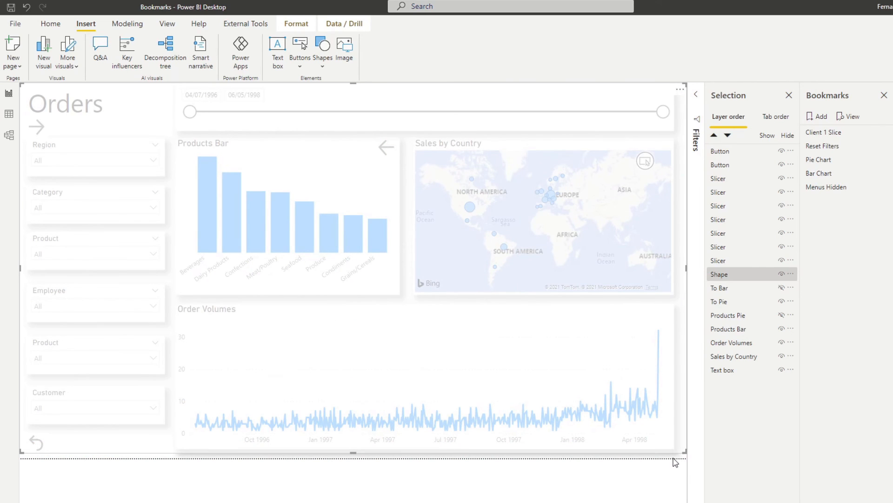
# Add a bookmark of the current page view with the slicers and overlay visible, and name it Menu Showing.
pyautogui.click(676, 462)
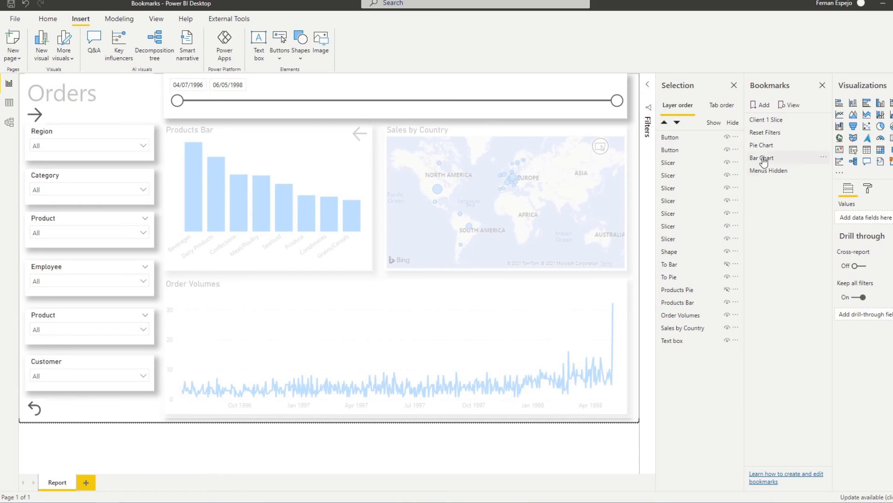
pyautogui.click(765, 108)
pyautogui.doubleClick(773, 182)
pyautogui.write('Menu Showing')
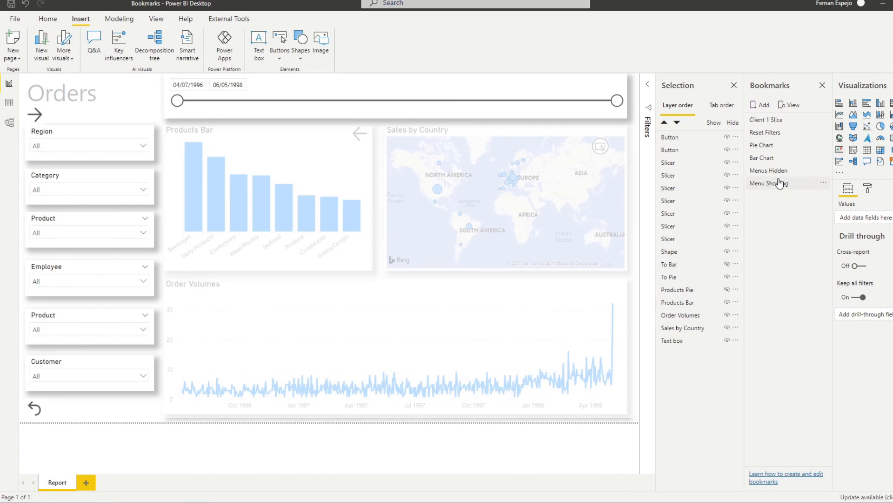
pyautogui.press('Return')
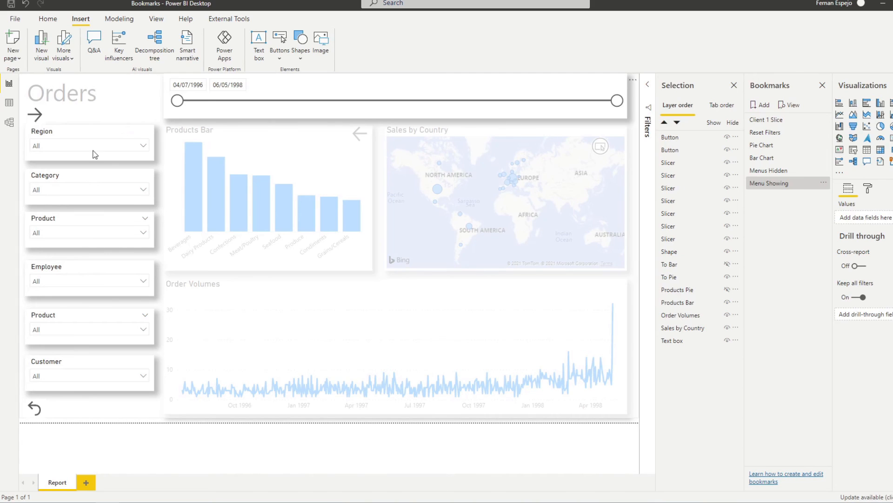
# Hide the right-arrow button below the Orders title and update the Menu Showing bookmark with that state.
pyautogui.click(39, 117)
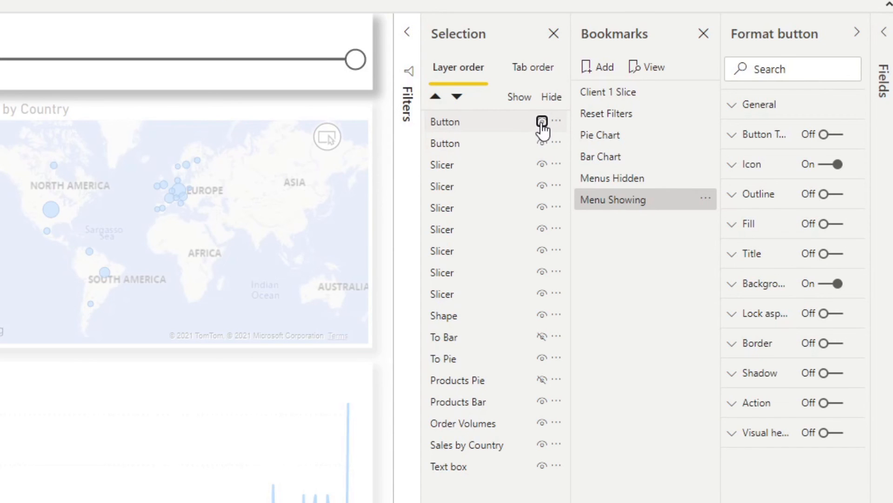
pyautogui.click(542, 122)
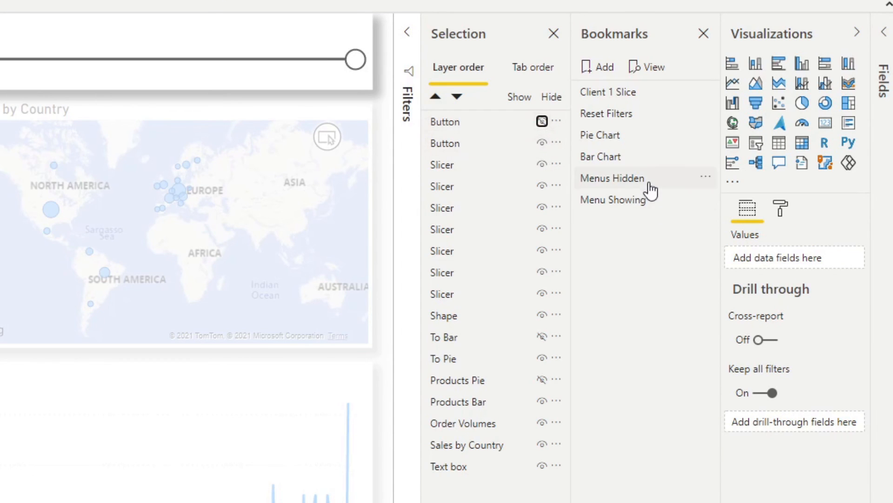
pyautogui.click(632, 200)
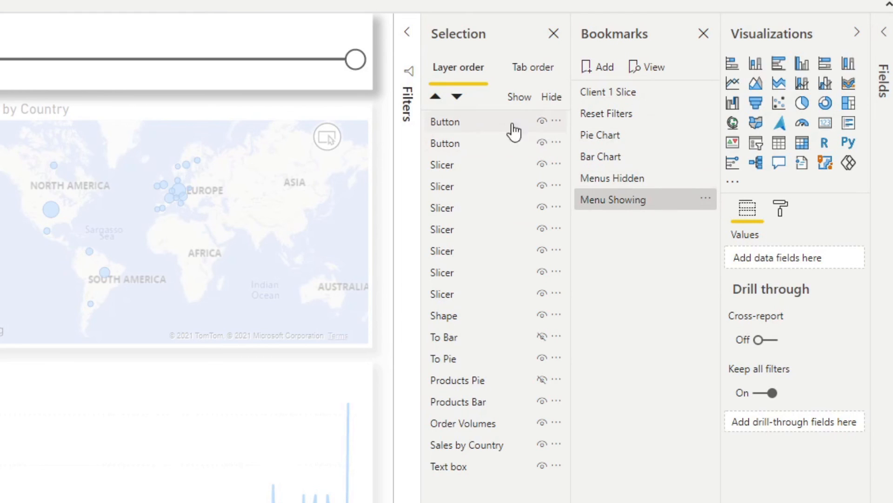
pyautogui.click(542, 122)
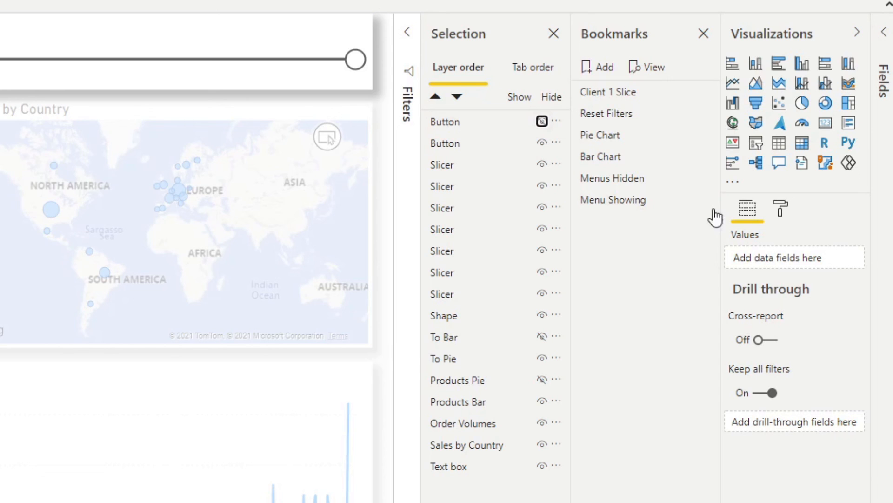
pyautogui.rightClick(702, 201)
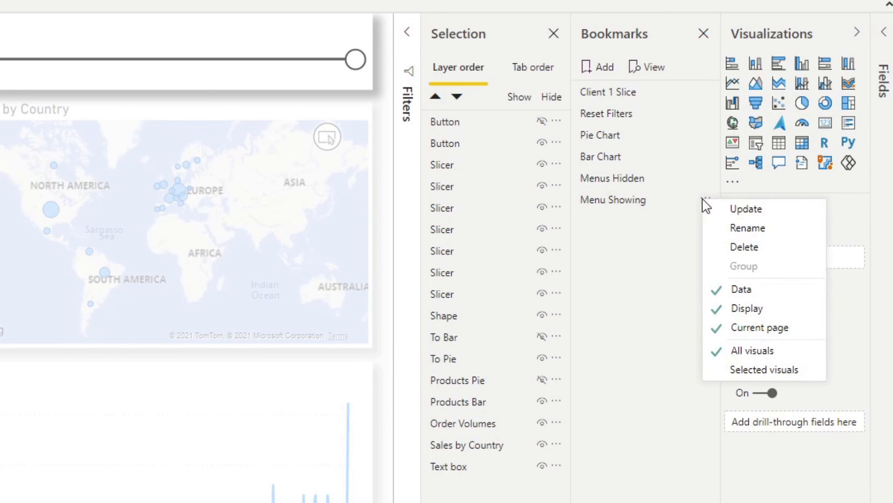
pyautogui.click(729, 215)
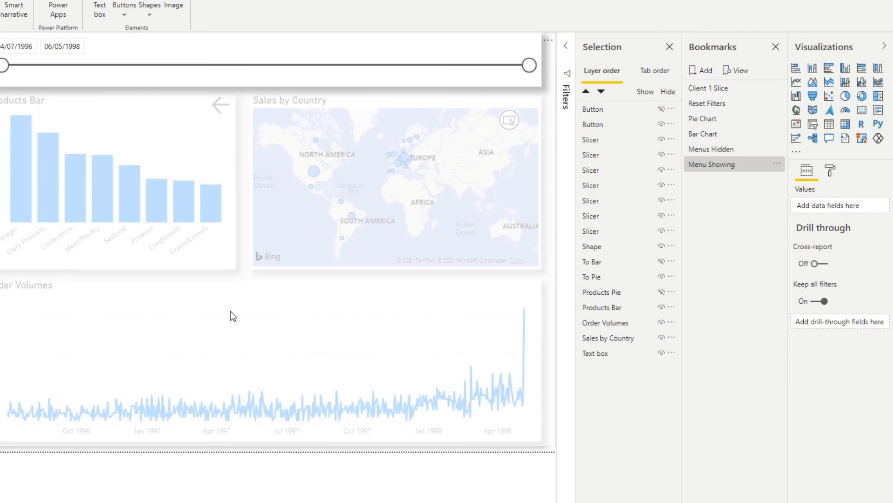
# Turn on the translucent overlay shape's action, with type Bookmark and Menus Hidden as its target.
pyautogui.click(225, 219)
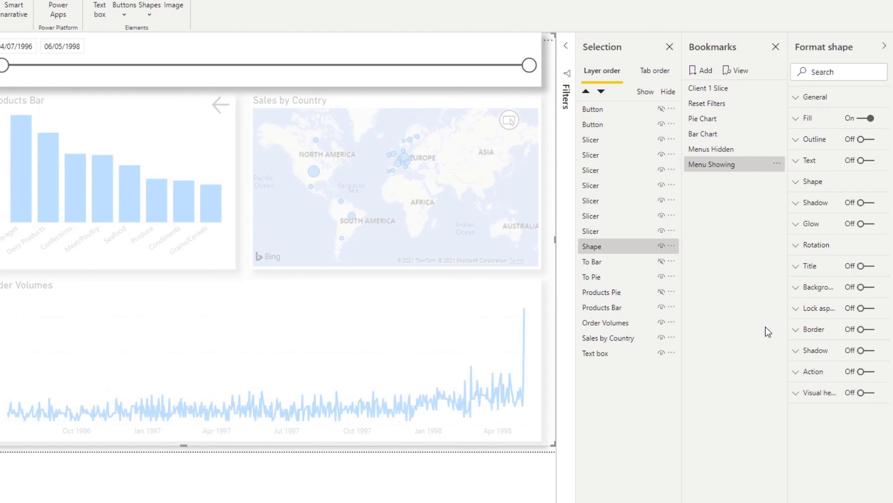
pyautogui.click(877, 375)
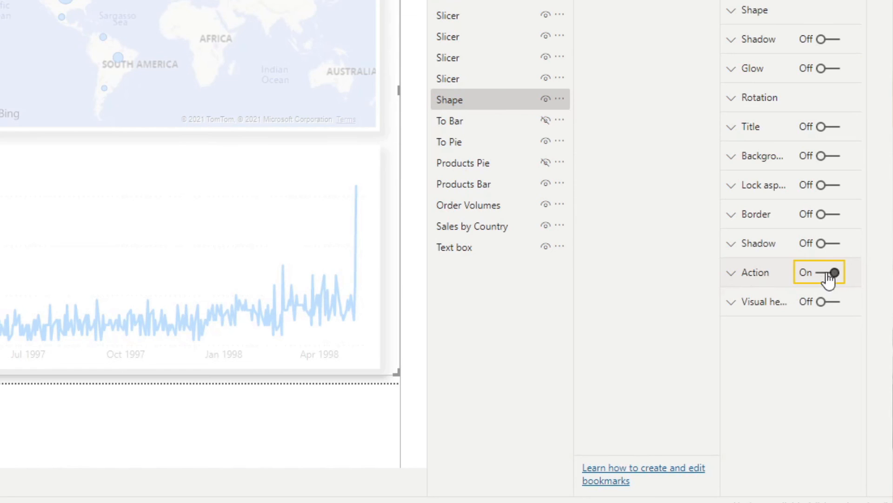
pyautogui.click(815, 377)
pyautogui.click(793, 322)
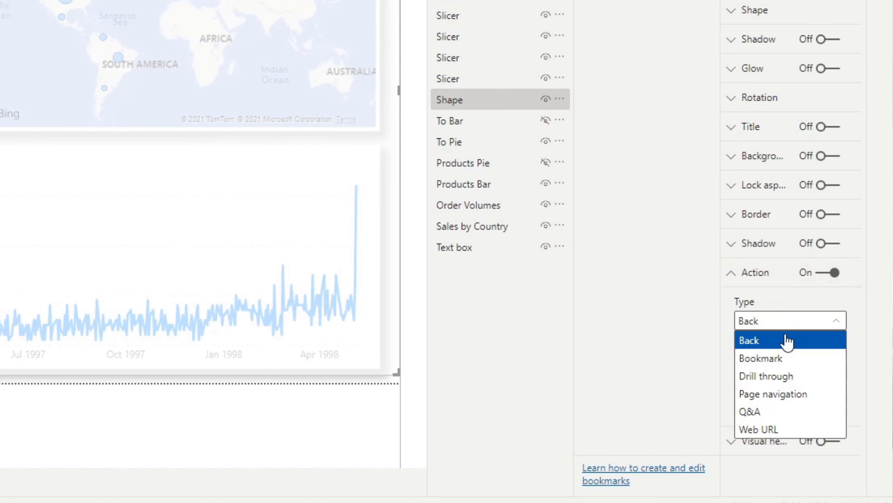
pyautogui.click(780, 362)
pyautogui.click(778, 372)
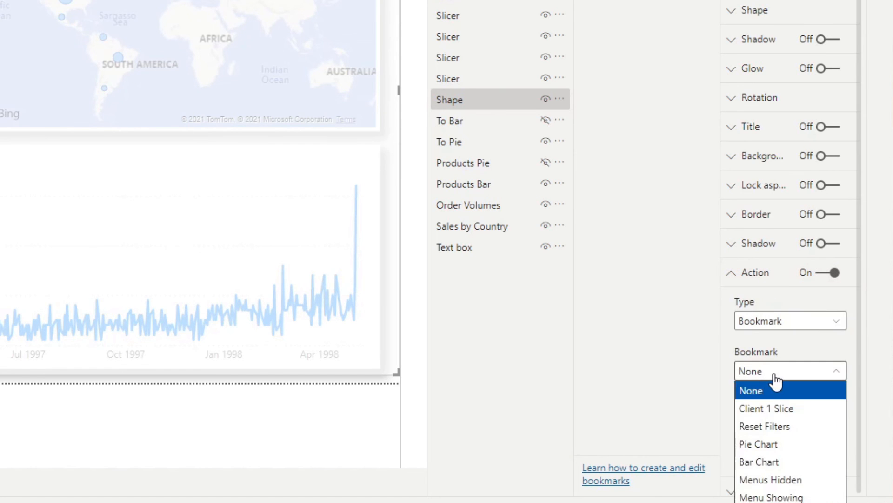
pyautogui.click(794, 484)
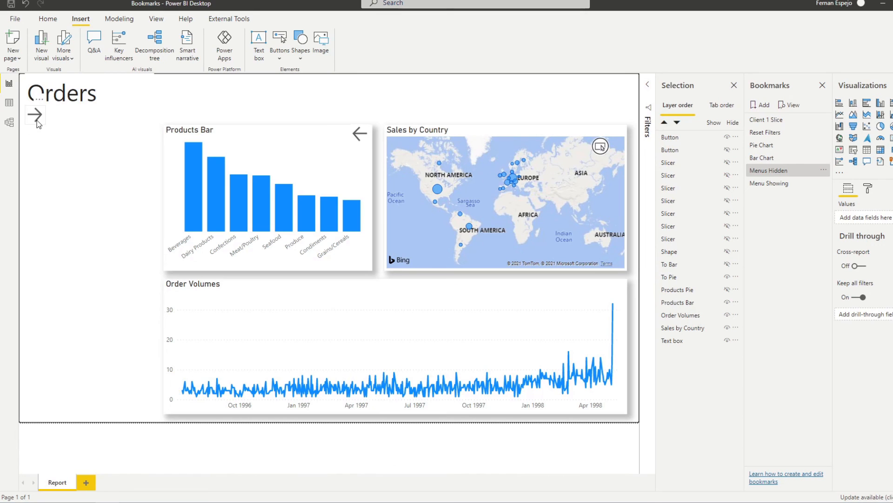
# Turn on the right-arrow button's action with type Bookmark and target Menu Showing, and test the button.
pyautogui.click(41, 114)
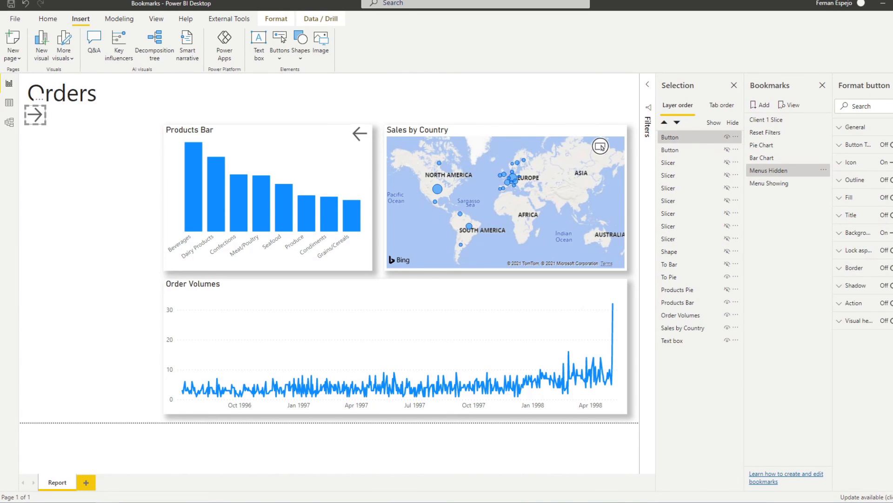
pyautogui.click(891, 303)
pyautogui.click(843, 305)
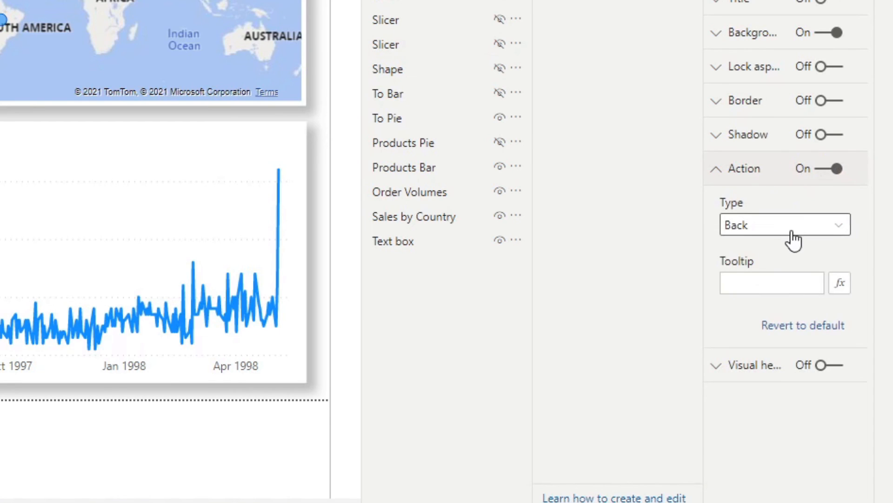
pyautogui.click(791, 232)
pyautogui.click(788, 276)
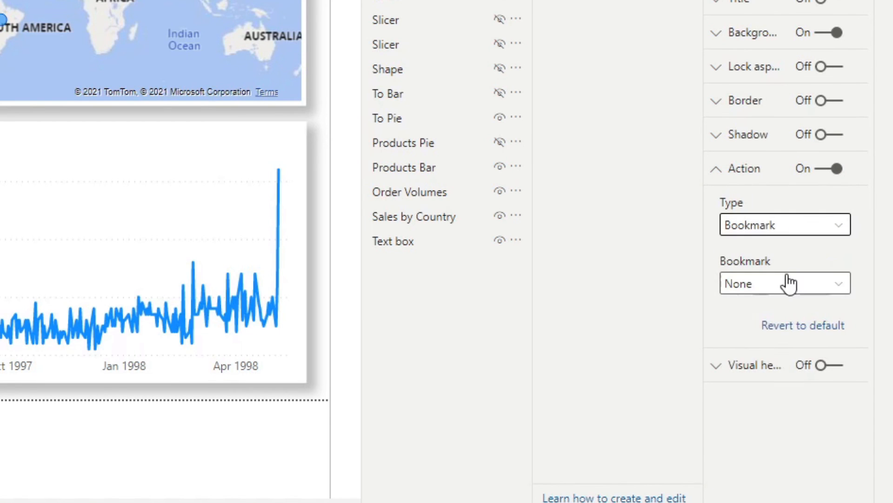
pyautogui.click(788, 283)
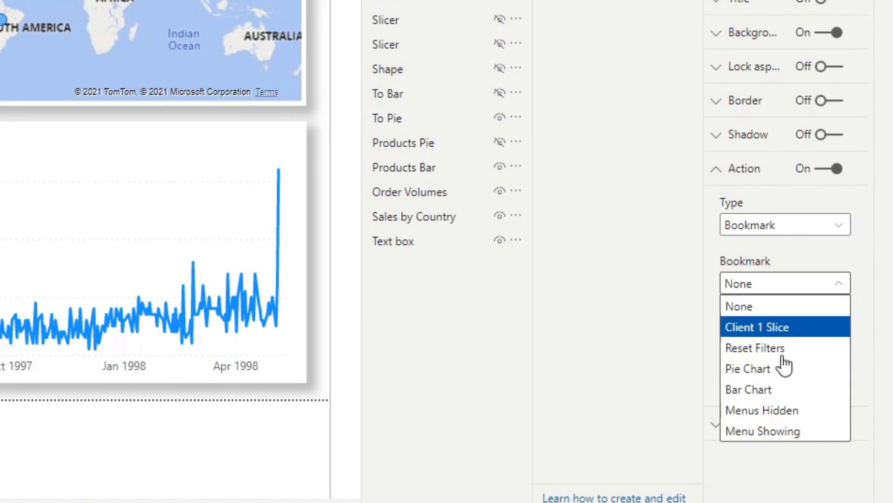
pyautogui.click(786, 432)
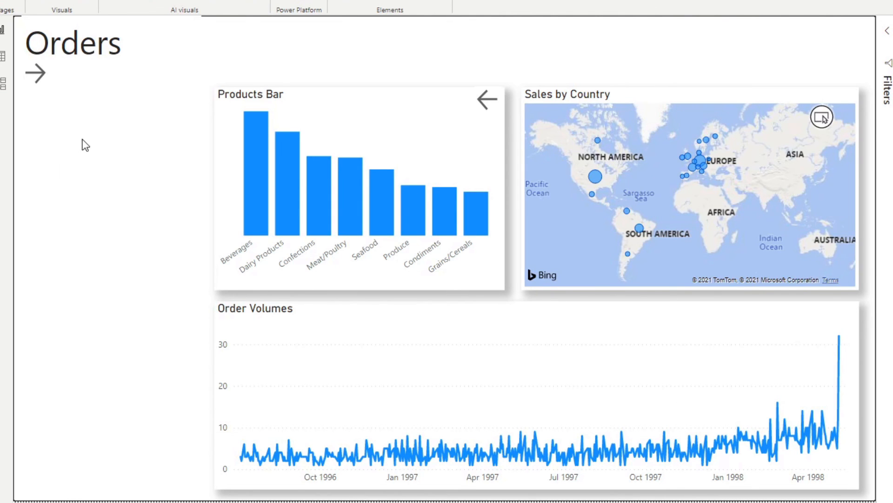
pyautogui.keyDown('ctrl'); pyautogui.click(45, 83); pyautogui.keyUp('ctrl')
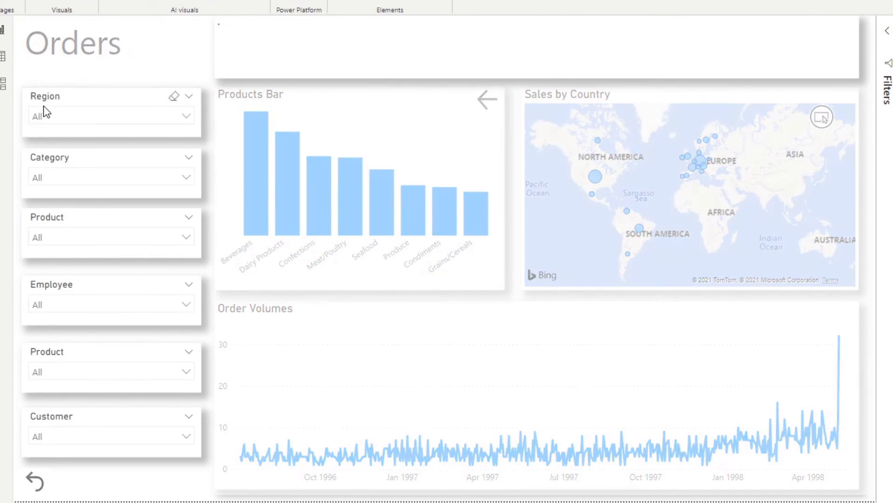